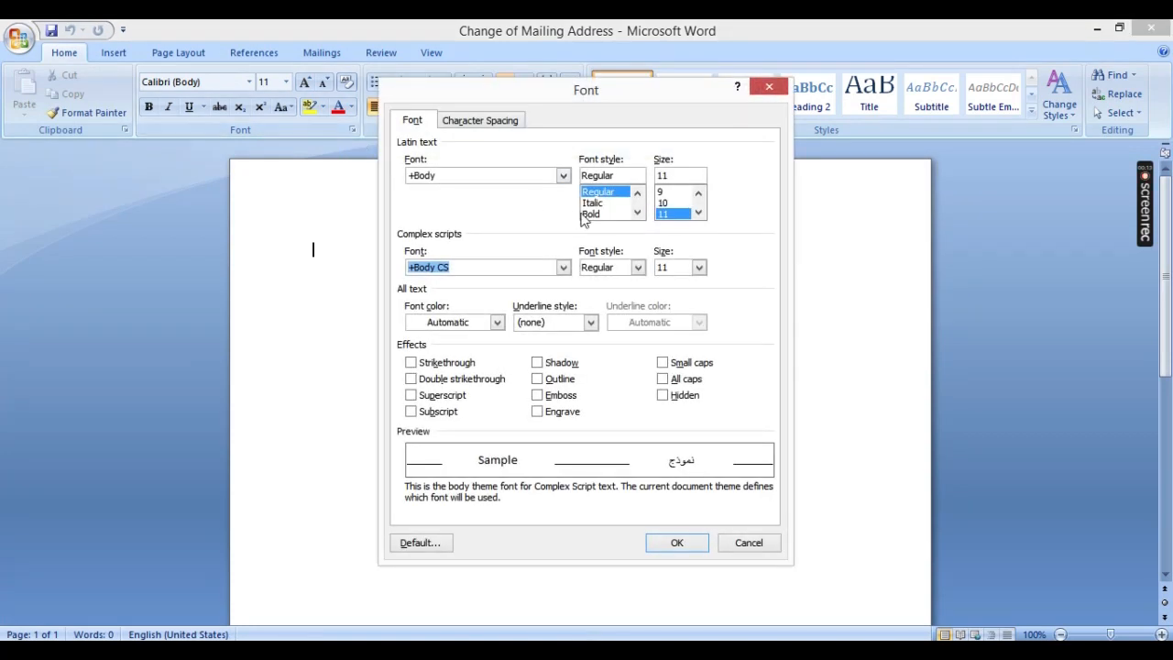
Step: Dismiss the font settings without changes and check the document's margins in Page Setup
click(749, 543)
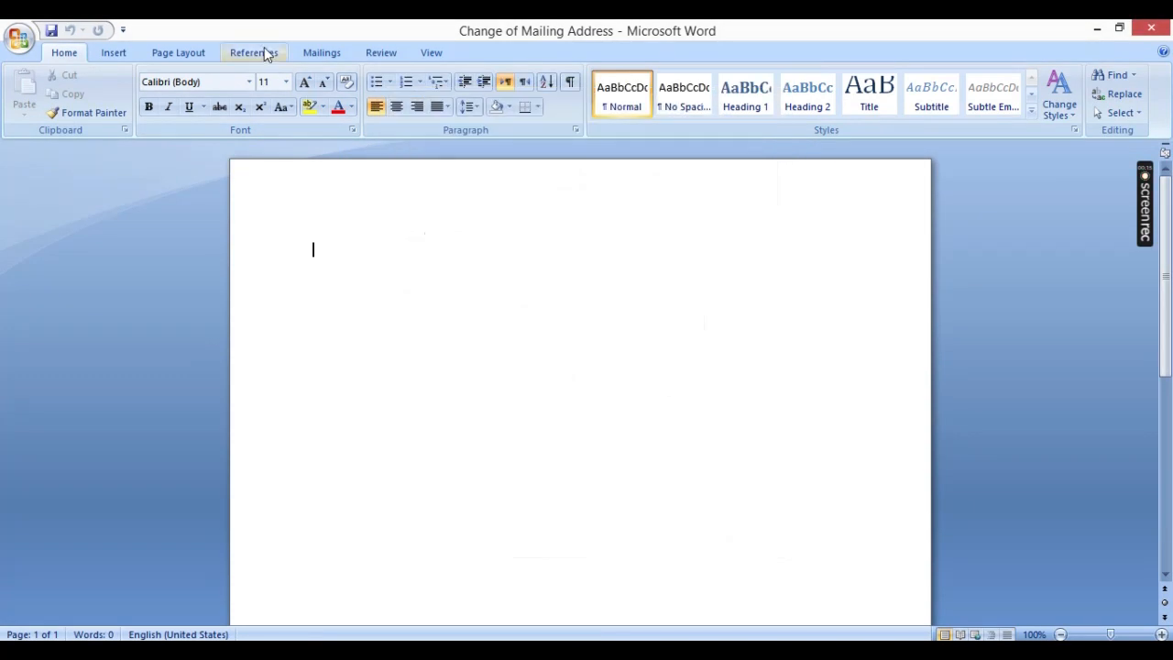
click(179, 54)
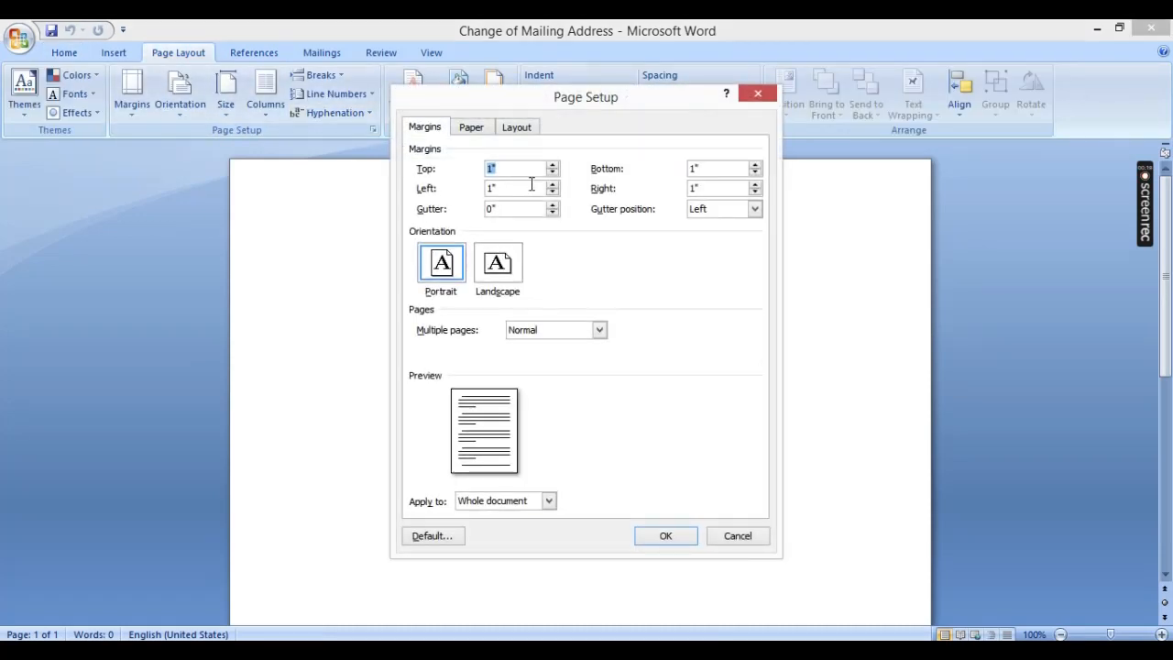
key(Right)
key(Return)
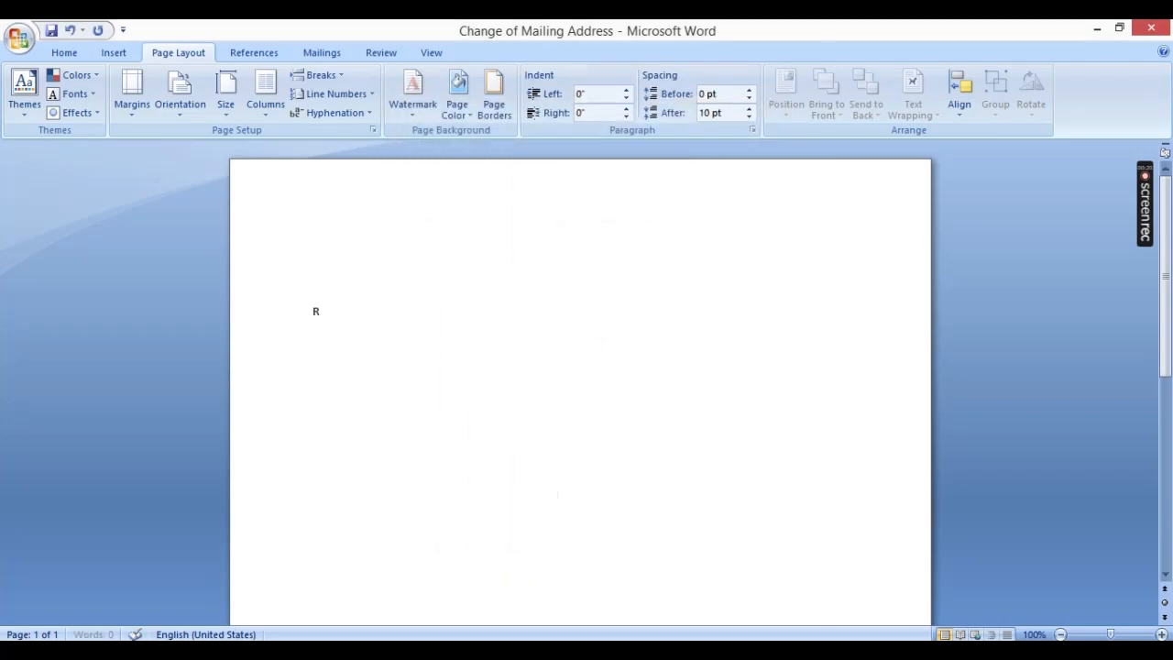
Step: Enter the letter's opening line with "Reference#04/2023" and, tabbed across on the same line, "Date 26/09/23"
text(Reference#04/2023)
key(Tab)
key(Tab)
key(Tab)
key(Tab)
key(Tab)
key(Tab)
key(Tab)
text(Date 26/09/23)
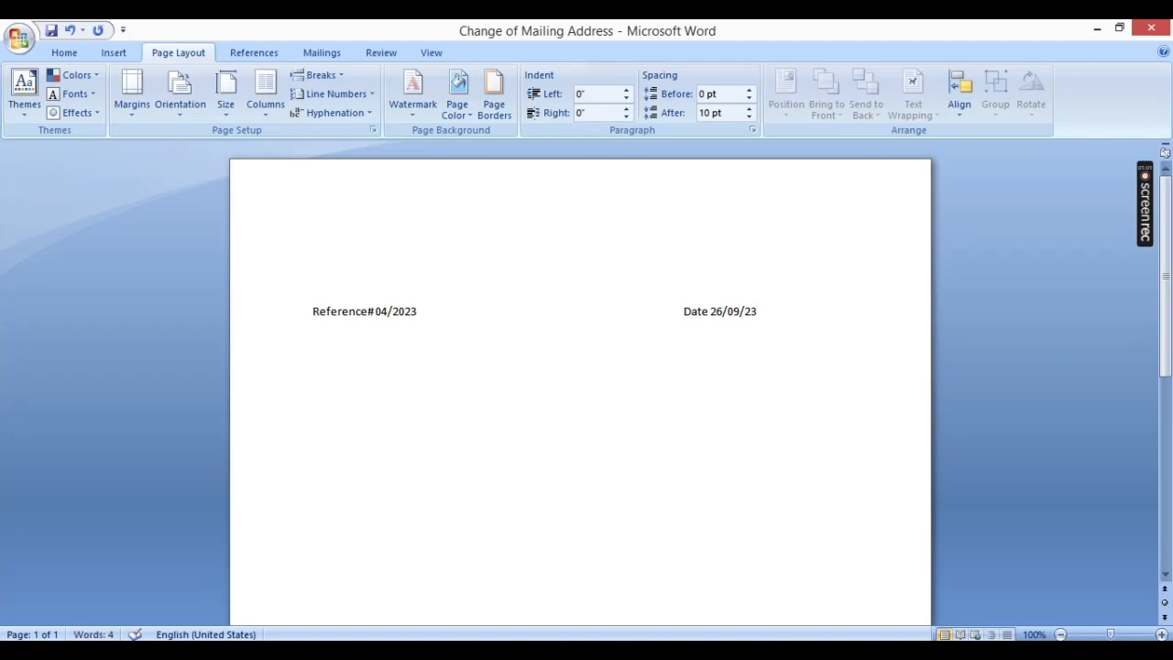
Step: Below the reference line and a blank line, add "To," and start the following line with "The"
key(Return)
key(Return)
text(To, T)
key(Return)
text(The Relationship)
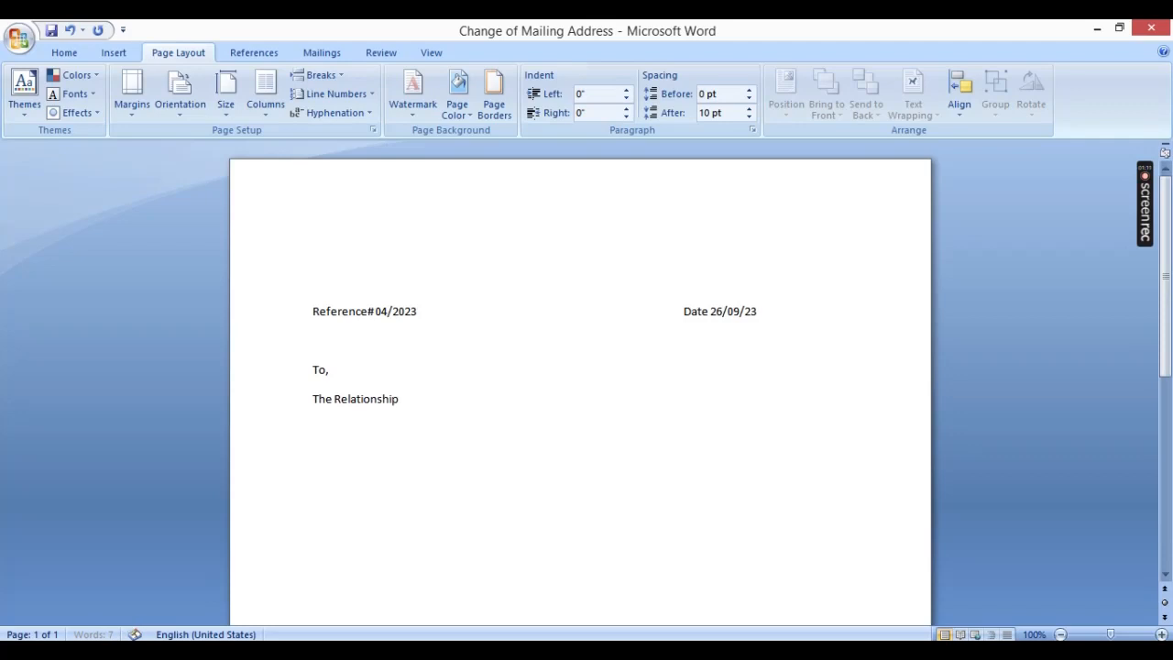
text( Manager)
key(BackSpace)
key(BackSpace)
key(BackSpace)
key(BackSpace)
key(BackSpace)
key(BackSpace)
key(BackSpace)
key(BackSpace)
key(BackSpace)
key(BackSpace)
key(BackSpace)
key(BackSpace)
key(BackSpace)
key(BackSpace)
key(BackSpace)
key(BackSpace)
key(BackSpace)
key(BackSpace)
key(BackSpace)
key(BackSpace)
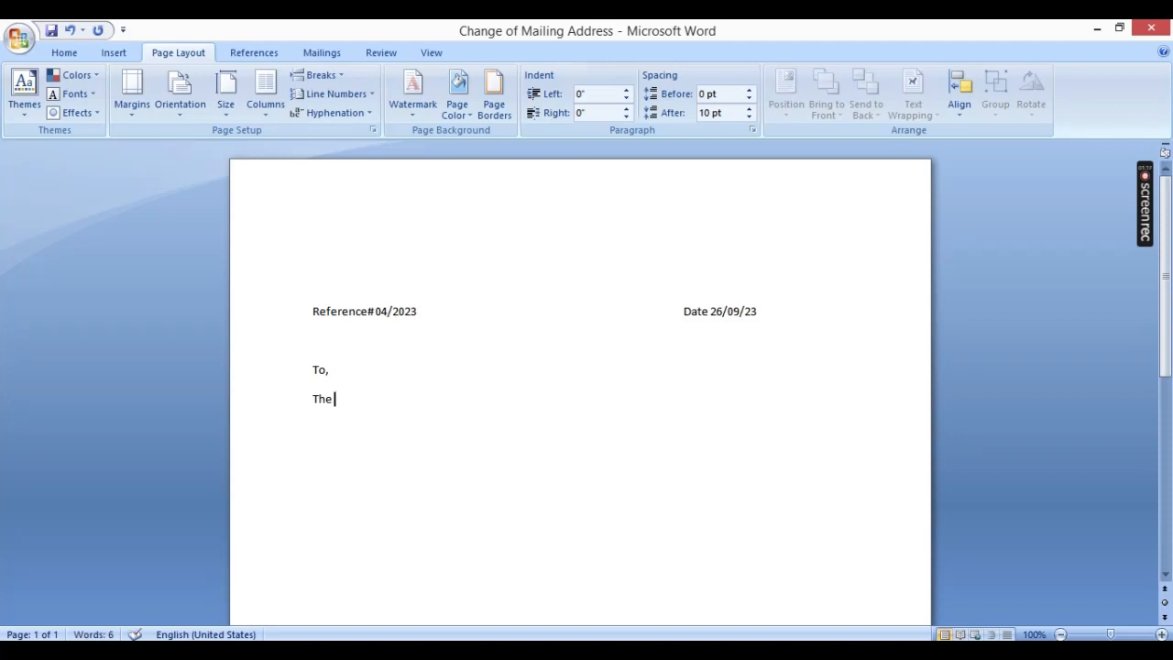
Step: Complete the recipient line so it reads "The Area Manager,"
text(Area Manager,)
Step: Apply the No Spacing style to all the text and return to the end of the recipient line
key(ctrl+a)
click(64, 53)
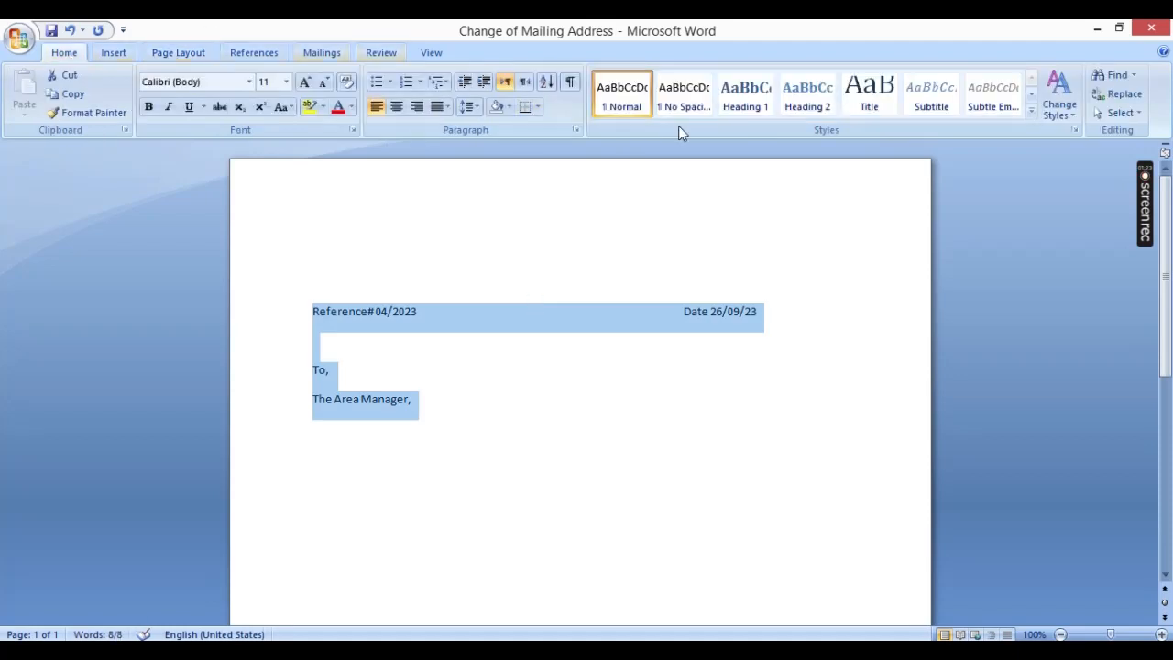
click(684, 101)
click(420, 380)
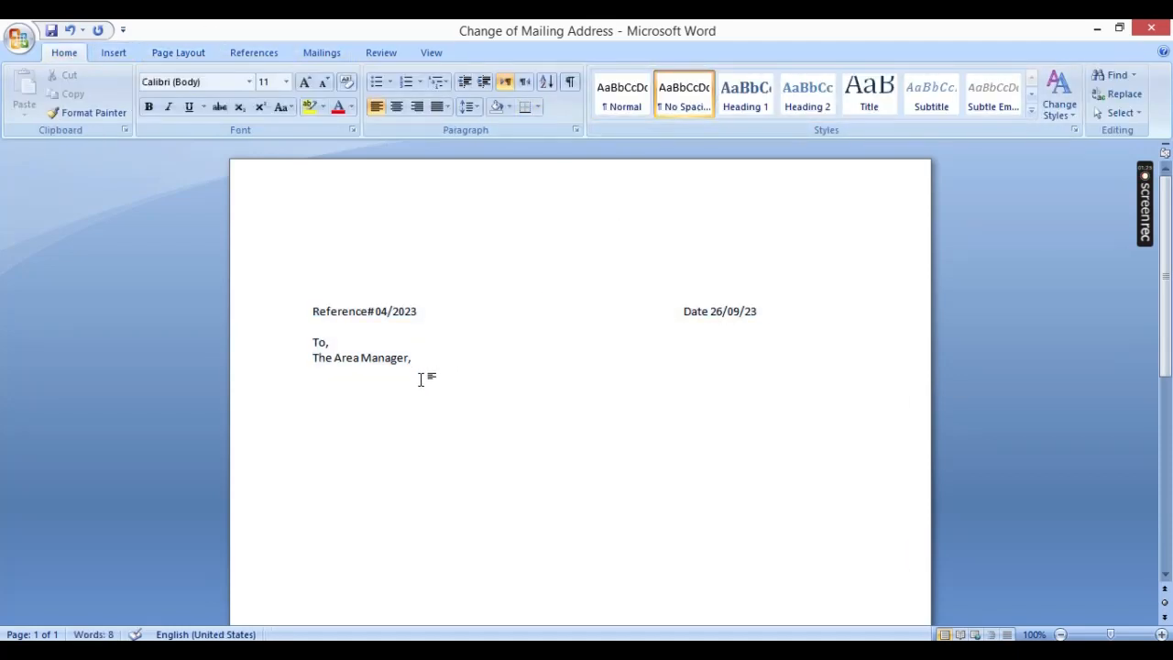
Step: Add a new line reading "Courier Company" under "The Area Manager,"
key(Return)
text(Courier Compan)
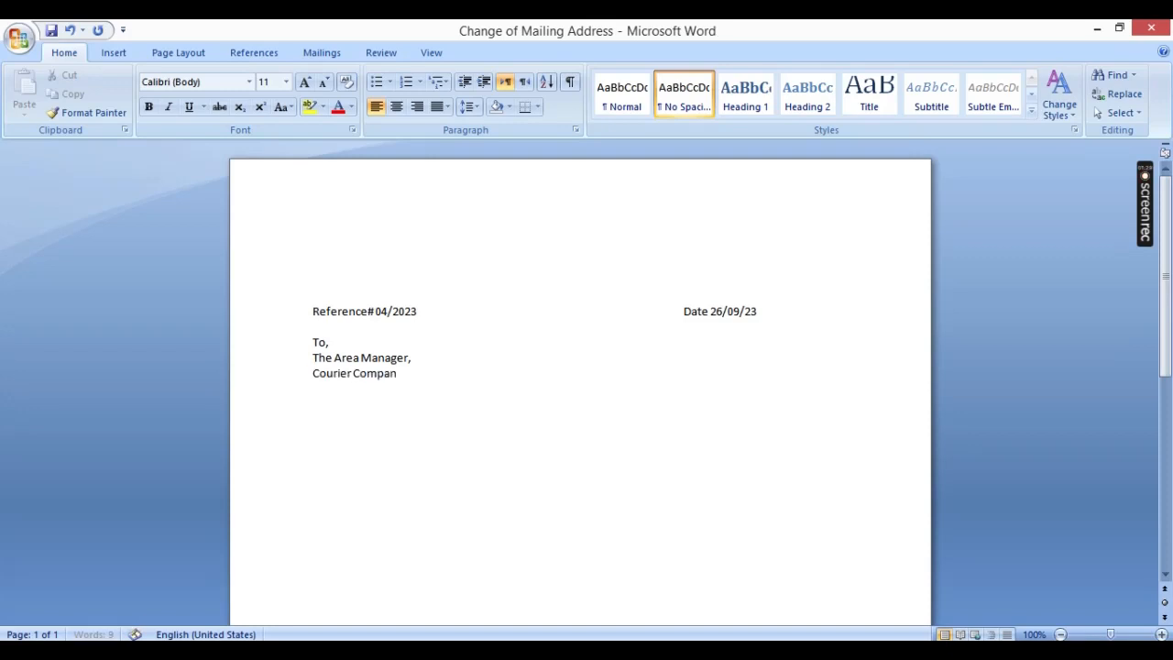
text(y)
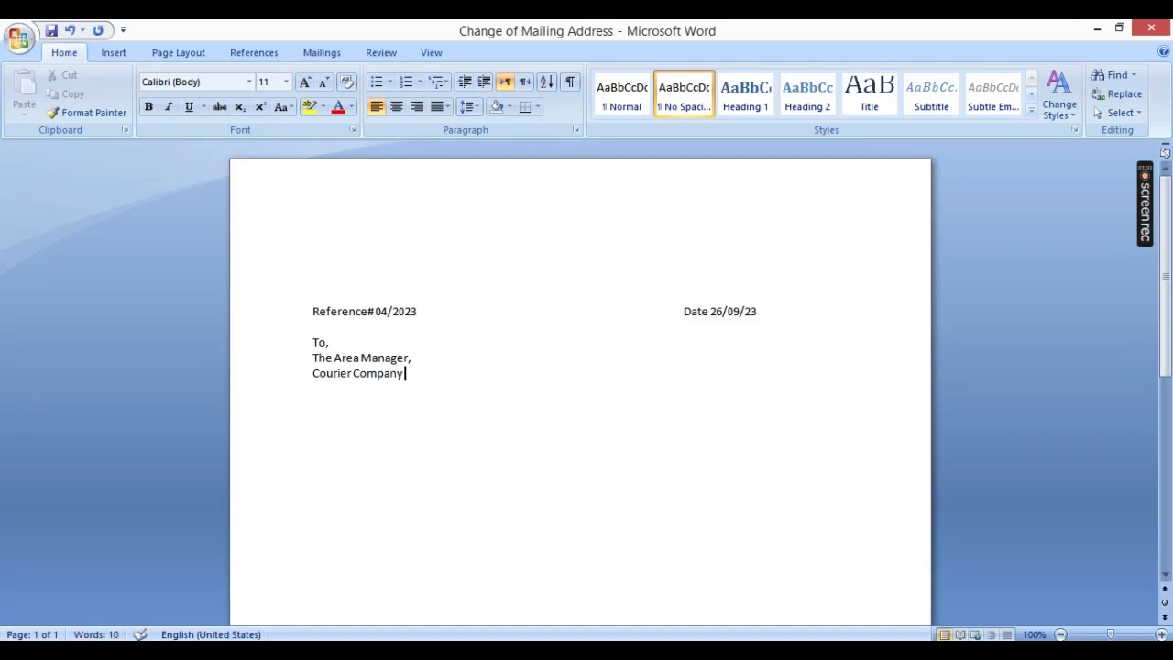
key(shift+Up)
key(shift+Down)
key(shift+Left)
key(shift+Left)
key(shift+Left)
key(shift+Left)
key(shift+Left)
key(shift+Left)
key(shift+Left)
key(shift+Left)
key(shift+Left)
key(shift+Left)
key(shift+Left)
key(shift+Left)
key(shift+Left)
key(shift+Left)
key(shift+Left)
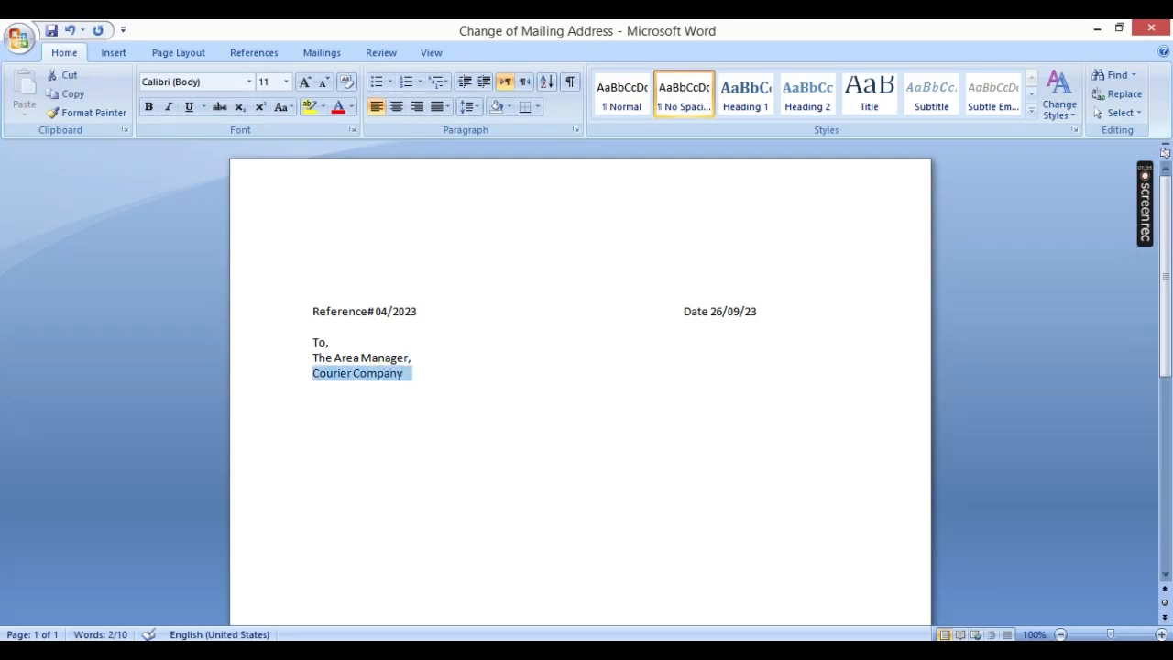
text(PTCL)
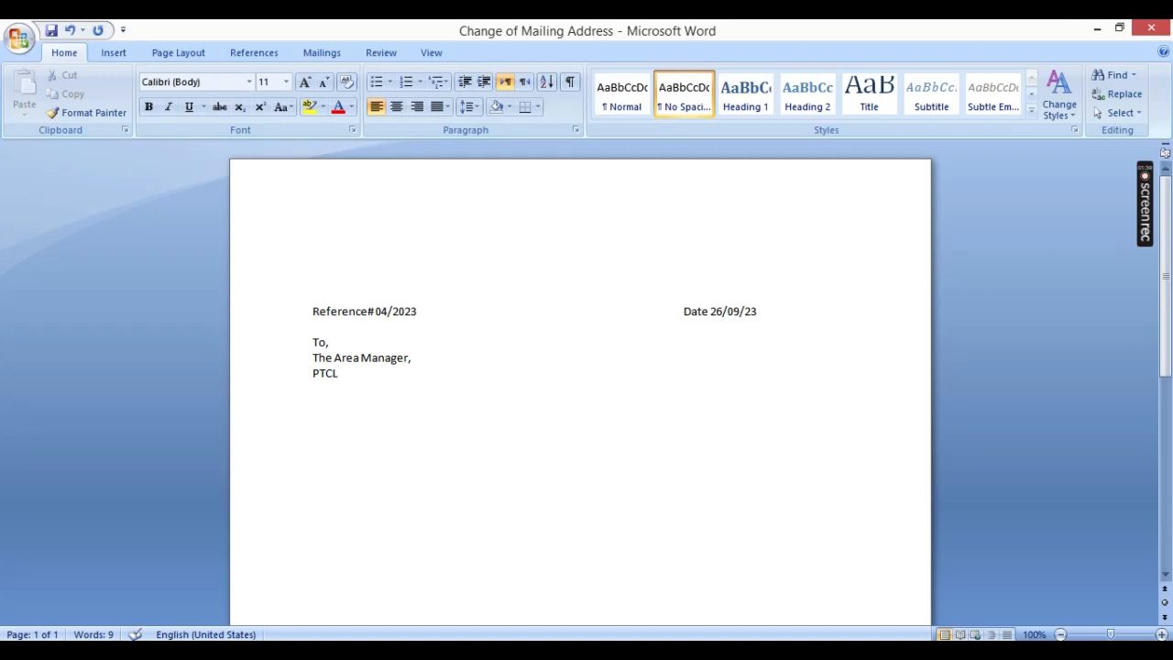
key(BackSpace)
key(BackSpace)
key(BackSpace)
text(akistan Teleno)
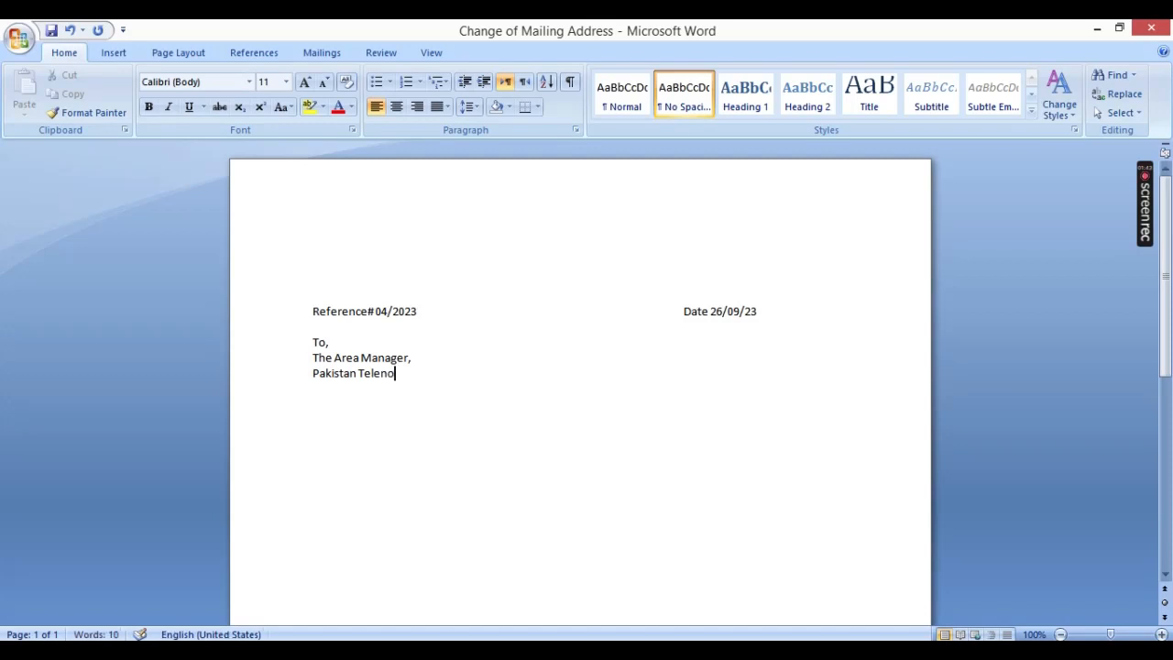
text(commication)
key(shift+Left)
key(shift+Left)
key(shift+Left)
key(shift+Left)
key(shift+Left)
key(shift+Left)
key(shift+Left)
key(shift+Left)
key(shift+Left)
key(shift+Left)
key(shift+Left)
key(shift+Left)
key(shift+Left)
key(shift+Left)
key(shift+Left)
key(shift+Left)
key(shift+Left)
key(shift+Left)
key(shift+Left)
key(shift+Left)
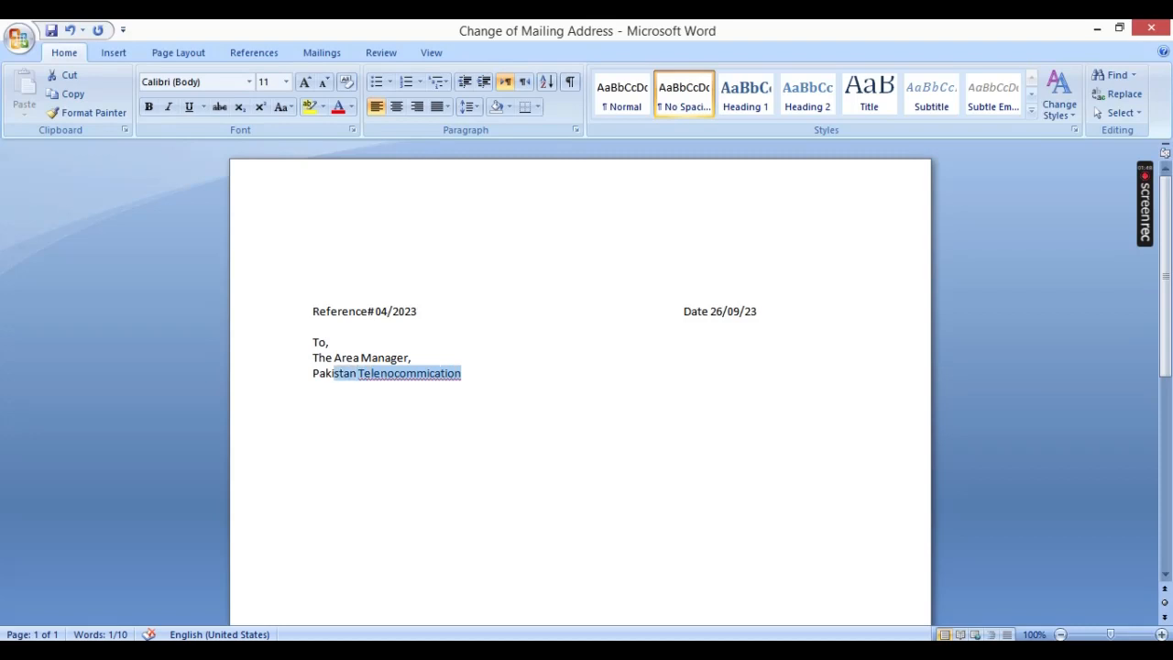
key(shift+Left)
key(shift+Left)
key(shift+Left)
key(shift+Left)
key(BackSpace)
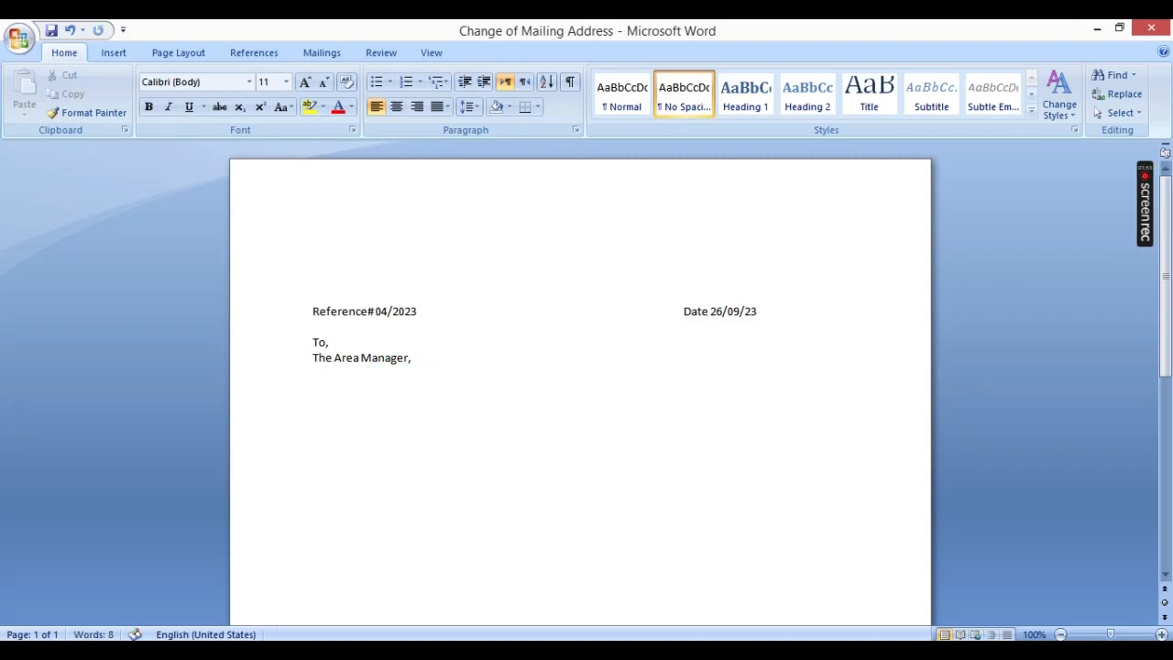
text(Courier Company)
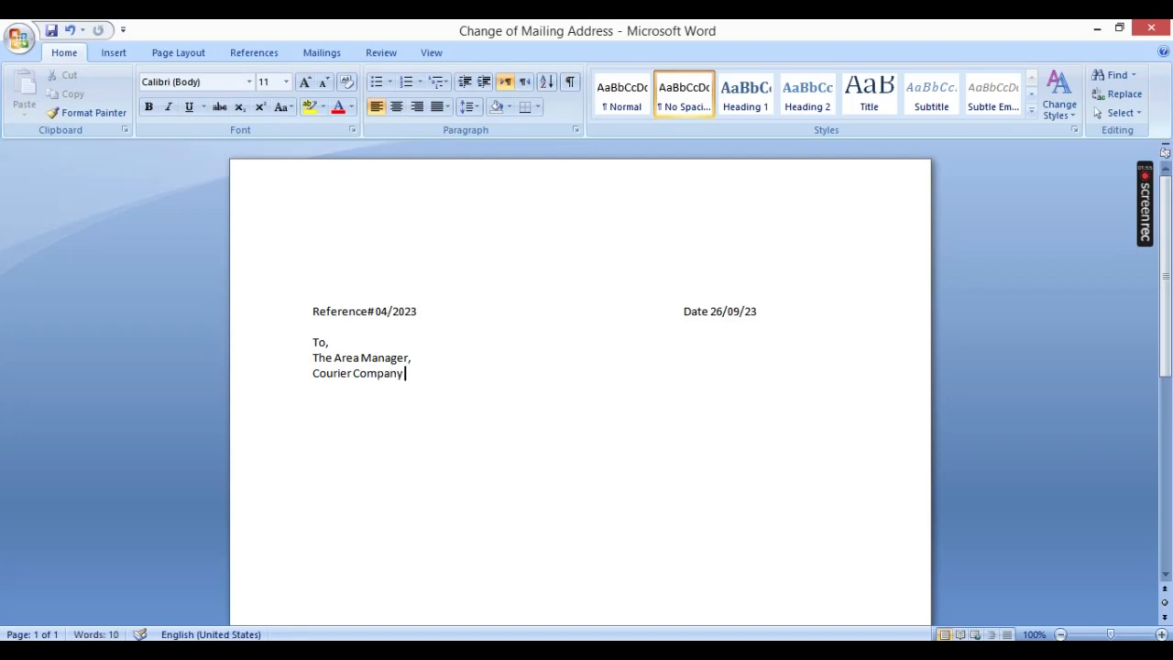
text( Limited)
Step: Add "Limited" to the company line and replace "Courier" with "Esso" so it reads "Esso Company Limited"
key(ctrl+Left)
key(shift+Left)
key(shift+Left)
key(shift+Left)
key(shift+Left)
key(shift+Left)
key(shift+Left)
key(shift+Left)
key(shift+Left)
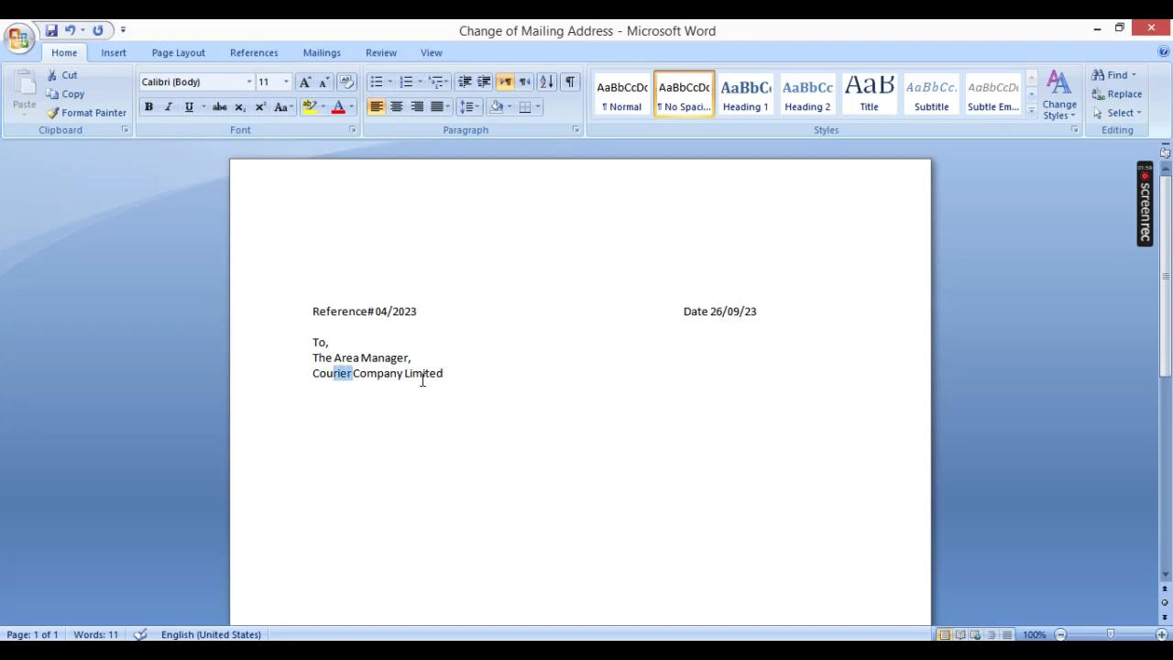
text(Esso)
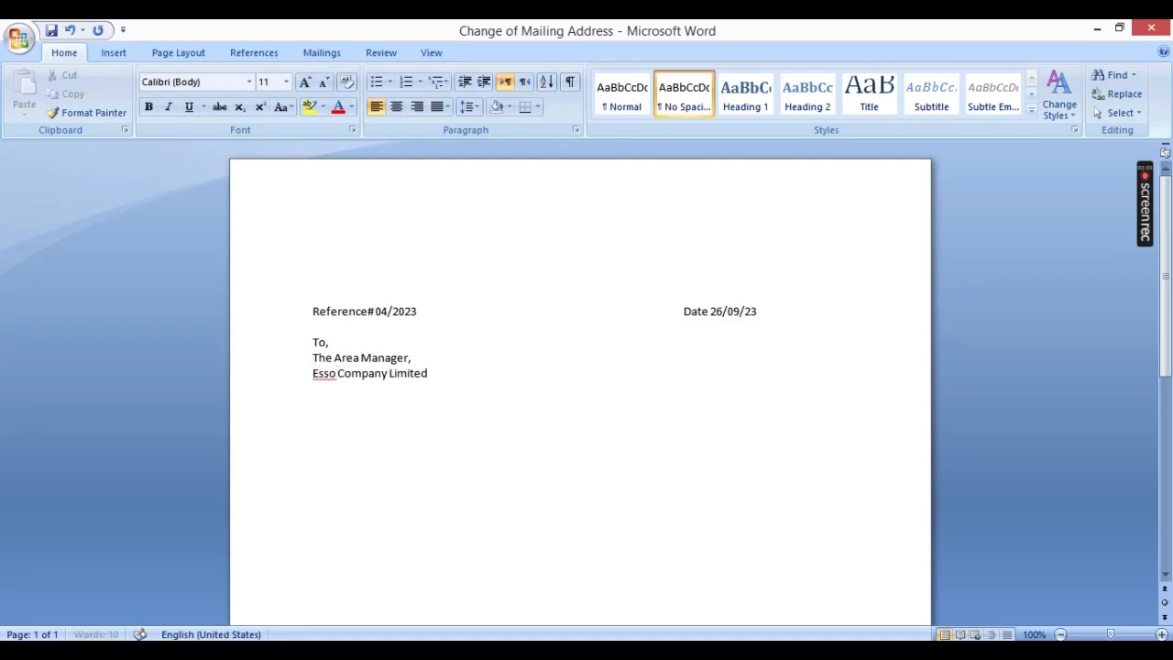
Step: End the company line with a comma and add "Head Office" on the line below
key(ctrl+Right)
key(ctrl+Right)
text(,)
key(Return)
text(Head Office)
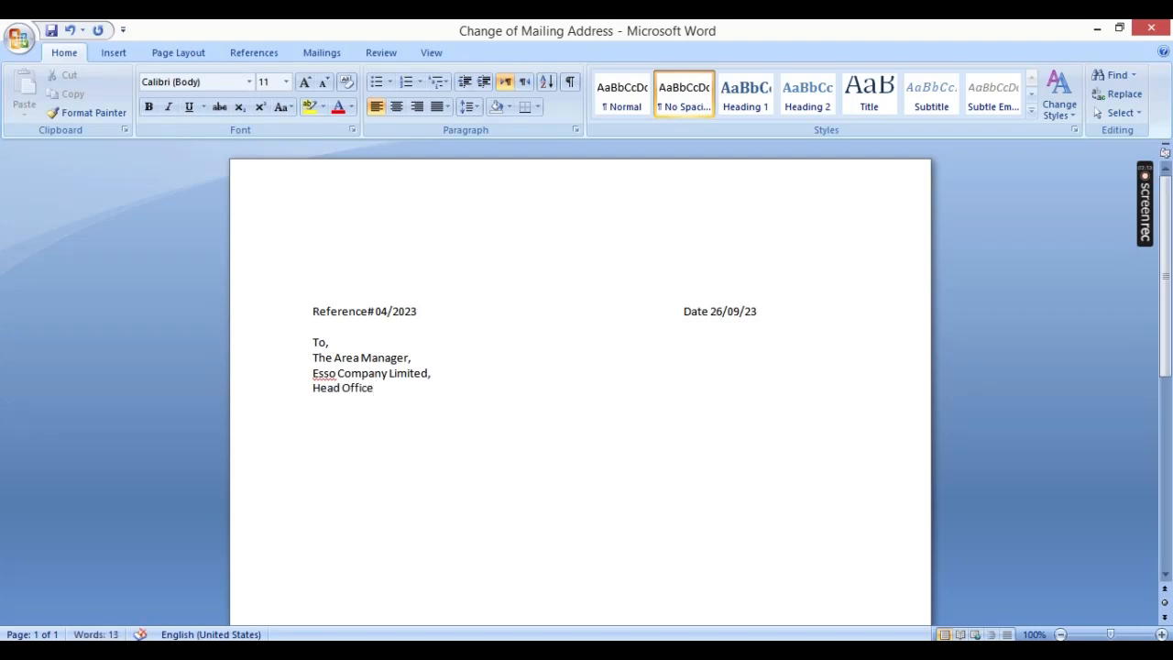
Step: Finish the recipient block with the line "Karachi_Pakistan." below "Head Office"
key(Return)
text(Karachi_ap)
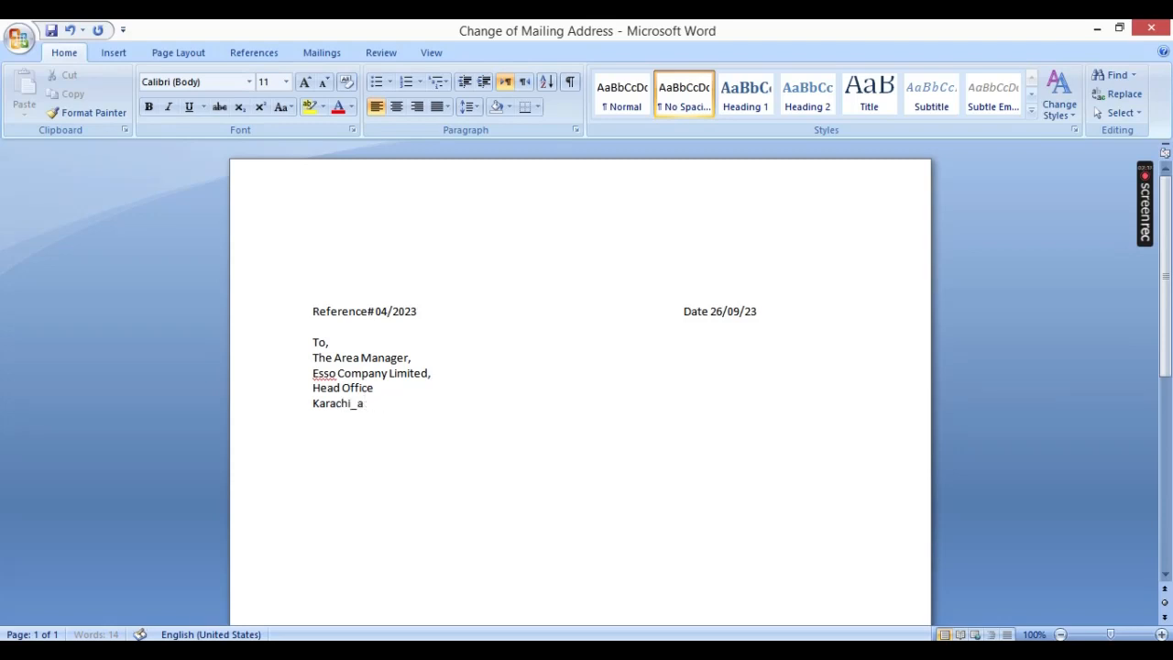
key(BackSpace)
text(Pakistan.)
Step: Leave space below the recipient block and add a tab-aligned subject line reading "Subject : Change of Address"
key(Return)
key(Return)
text(Subject)
key(Tab)
key(Tab)
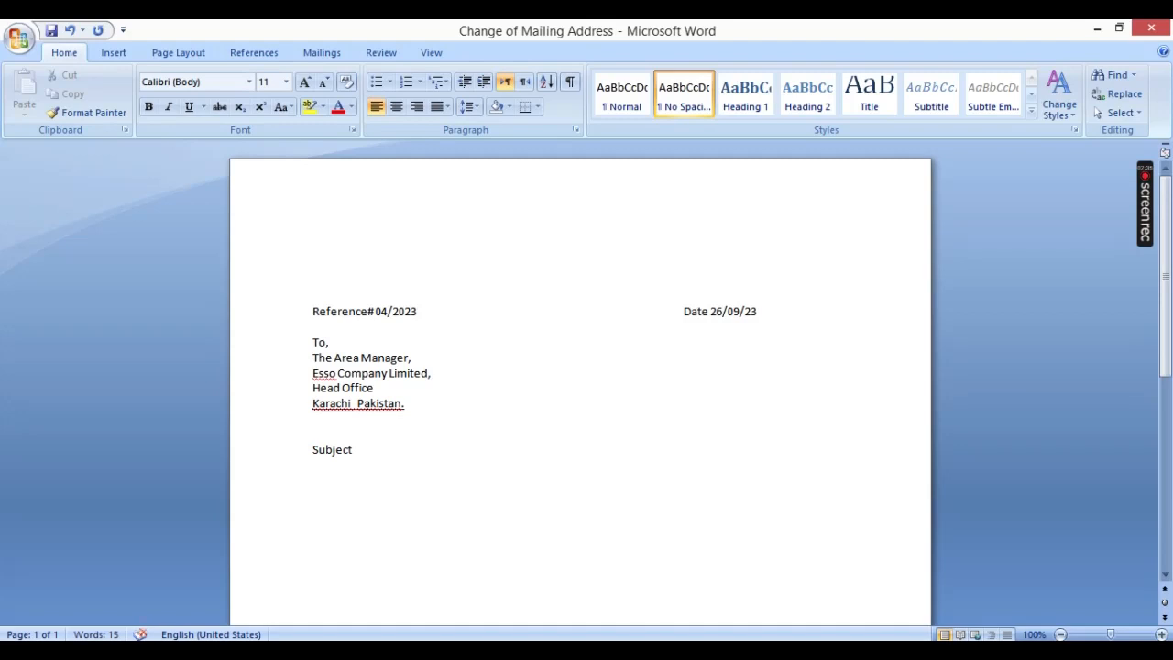
text(:)
key(Tab)
text(Change of Ad)
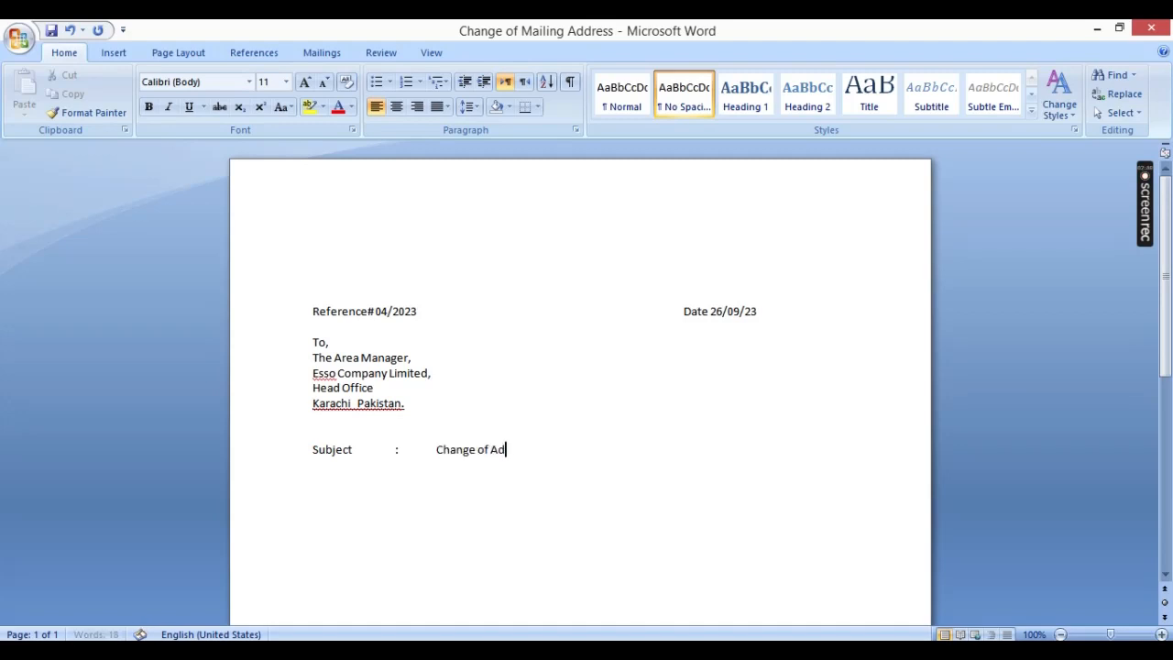
text(dress)
Step: Convert the subject text "Change of Address" to uppercase and make it bold
key(shift+Left)
key(shift+Left)
key(shift+Left)
key(shift+Left)
key(shift+Left)
key(shift+Left)
key(shift+Left)
key(shift+Left)
key(shift+Left)
key(shift+Left)
key(shift+Left)
key(shift+Left)
key(shift+Left)
key(shift+Left)
key(shift+Left)
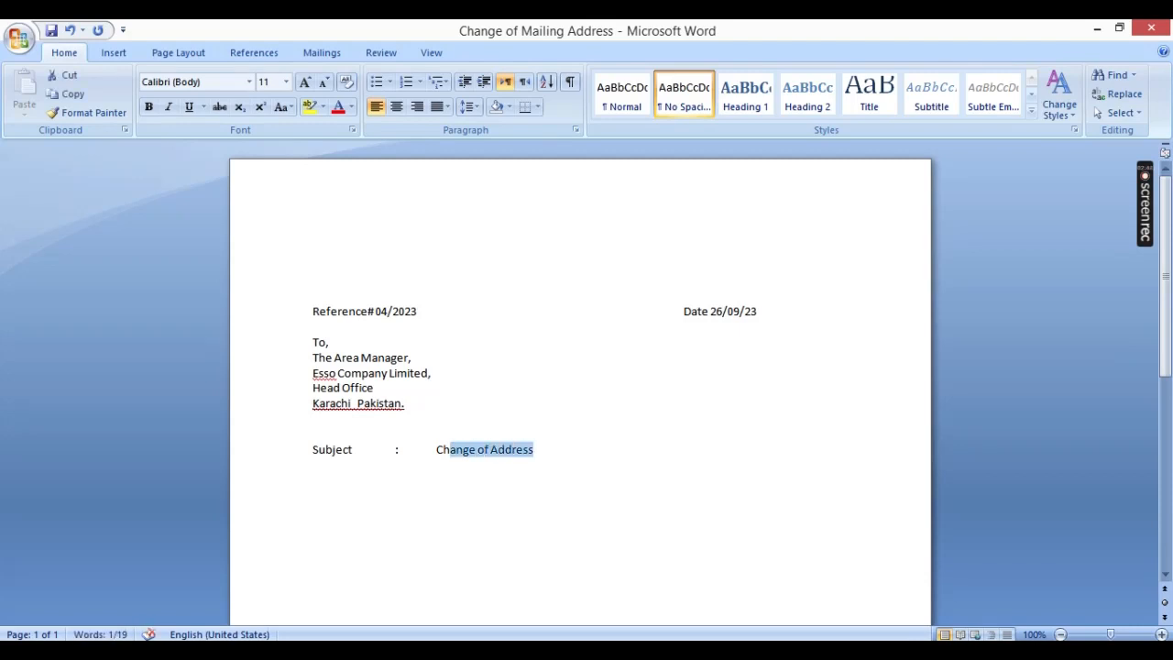
key(shift+Left)
key(shift+Left)
key(shift+F3)
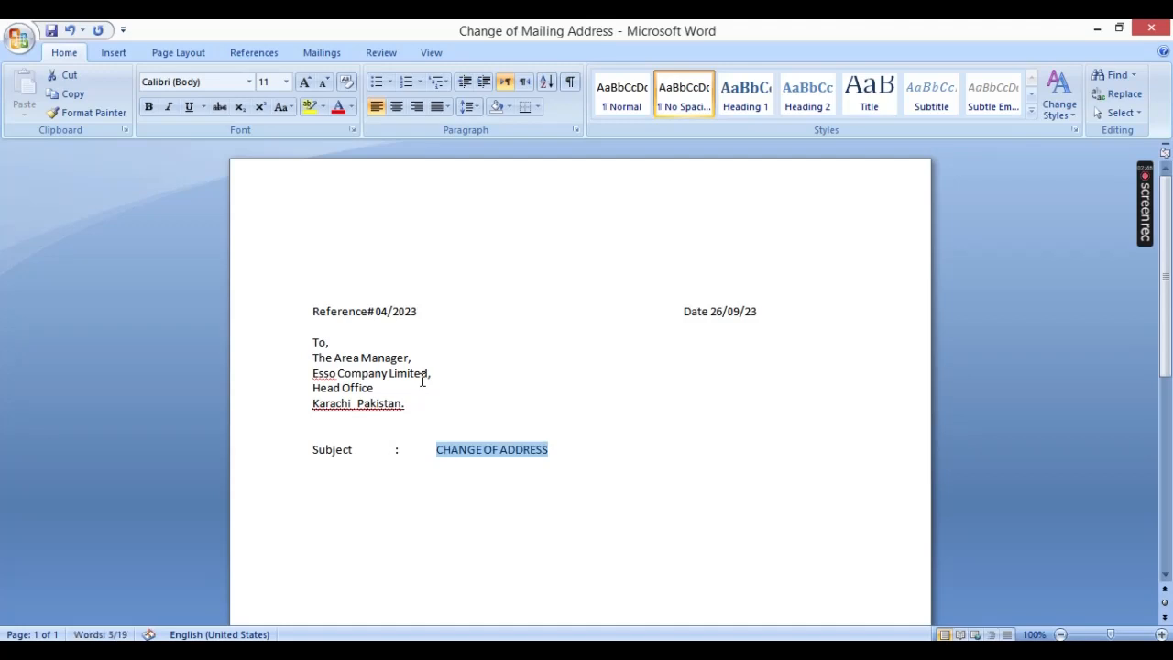
key(ctrl+b)
key(Right)
Step: Underline "CHANGE OF ADDRESS" in the subject line and enlarge it to 15 pt
key(shift+Home)
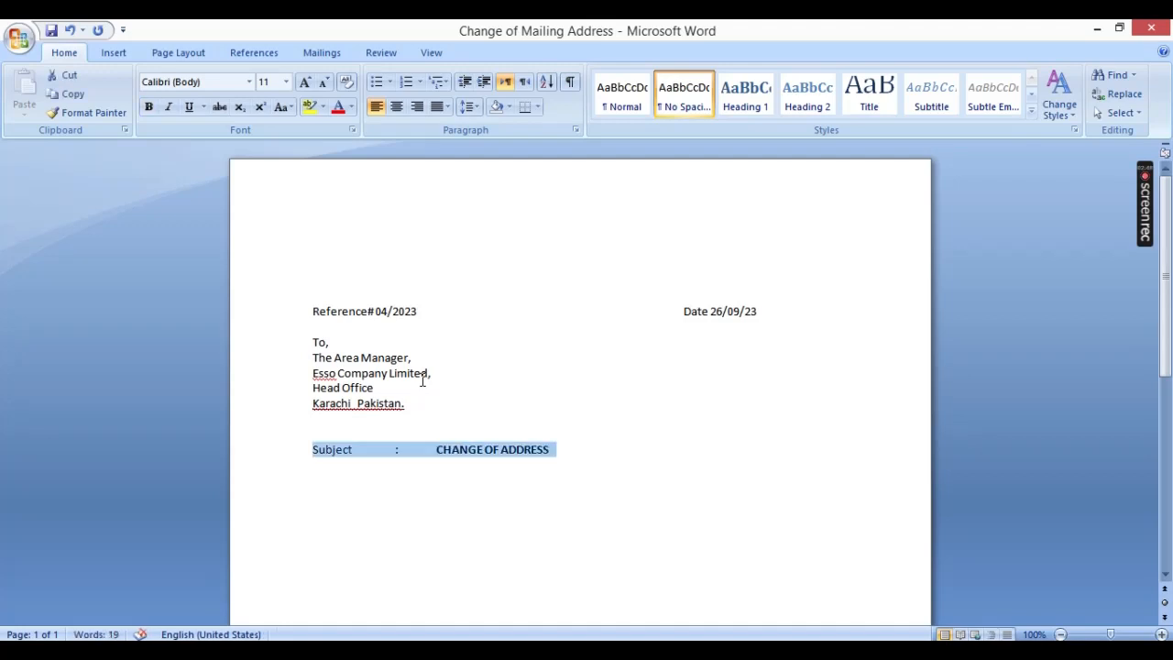
key(ctrl+shift+Right)
key(ctrl+shift+Right)
key(ctrl+shift+Right)
key(ctrl+shift+Right)
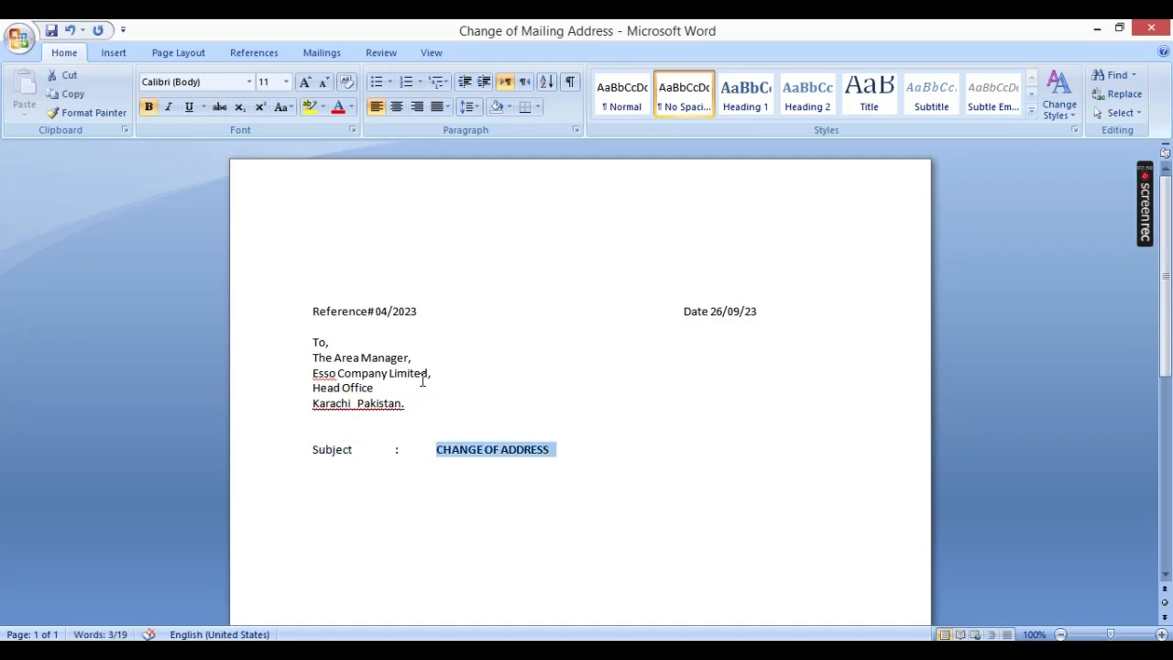
key(ctrl+u)
key(ctrl+bracketright)
key(ctrl+bracketright)
key(ctrl+bracketright)
key(ctrl+bracketright)
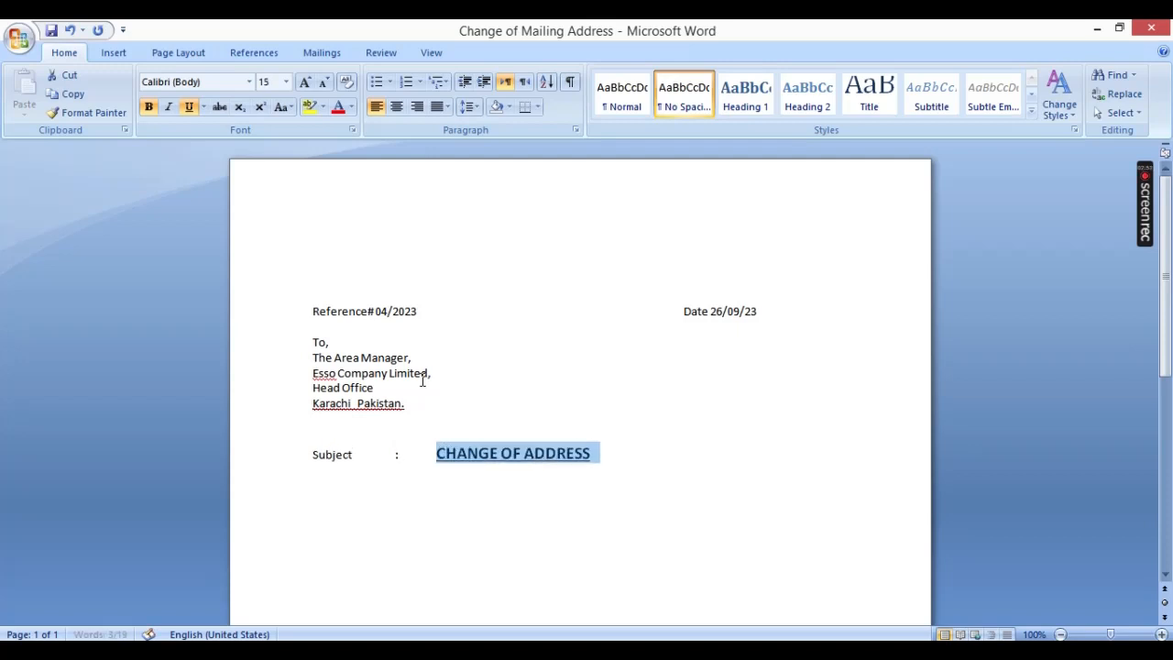
Step: Add blank lines below the subject and set the text there to 12 pt without bold or underline
key(Right)
key(Return)
key(Return)
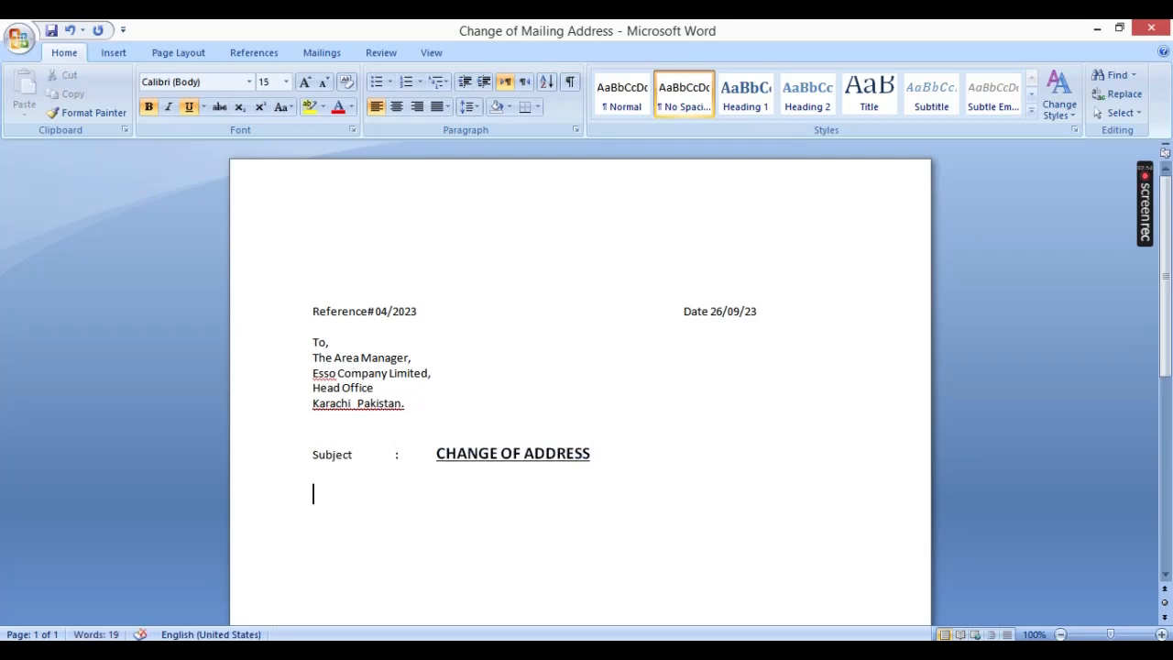
key(ctrl+b)
key(ctrl+u)
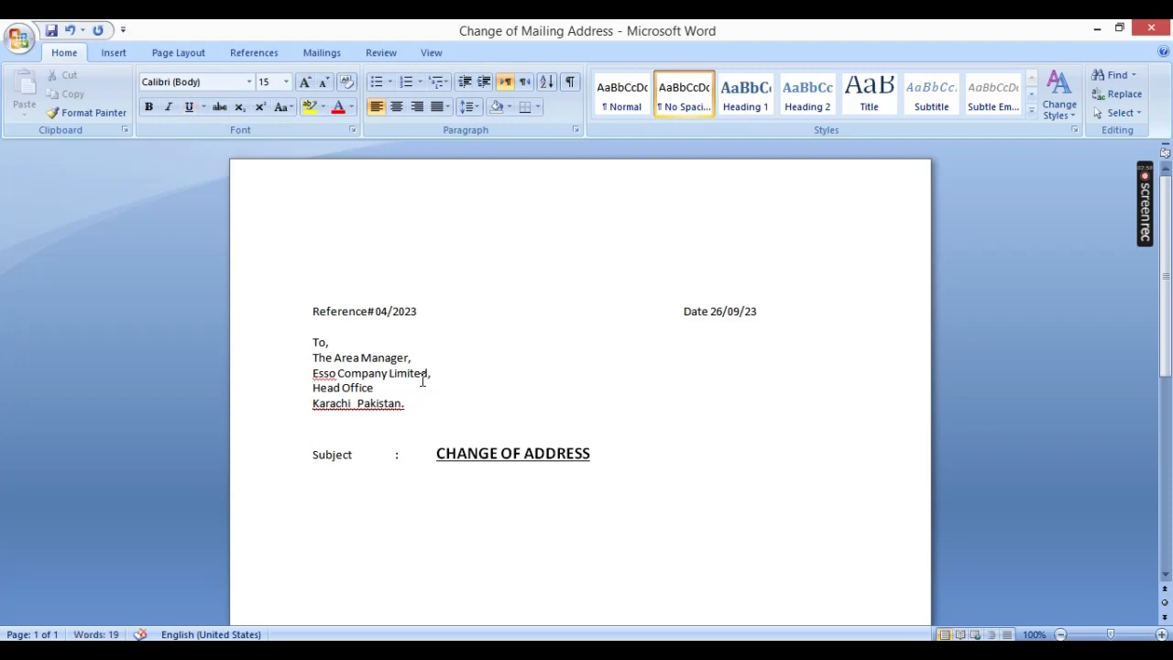
key(ctrl+bracketleft)
key(ctrl+bracketleft)
key(ctrl+bracketleft)
key(Return)
text(DEA)
key(BackSpace)
key(BackSpace)
text(EA)
key(BackSpace)
key(BackSpace)
key(BackSpace)
text(DEA)
key(BackSpace)
key(BackSpace)
key(BackSpace)
Step: Enter the salutation "Dear Sir," and leave a blank line beneath it
text(Dear Sir,)
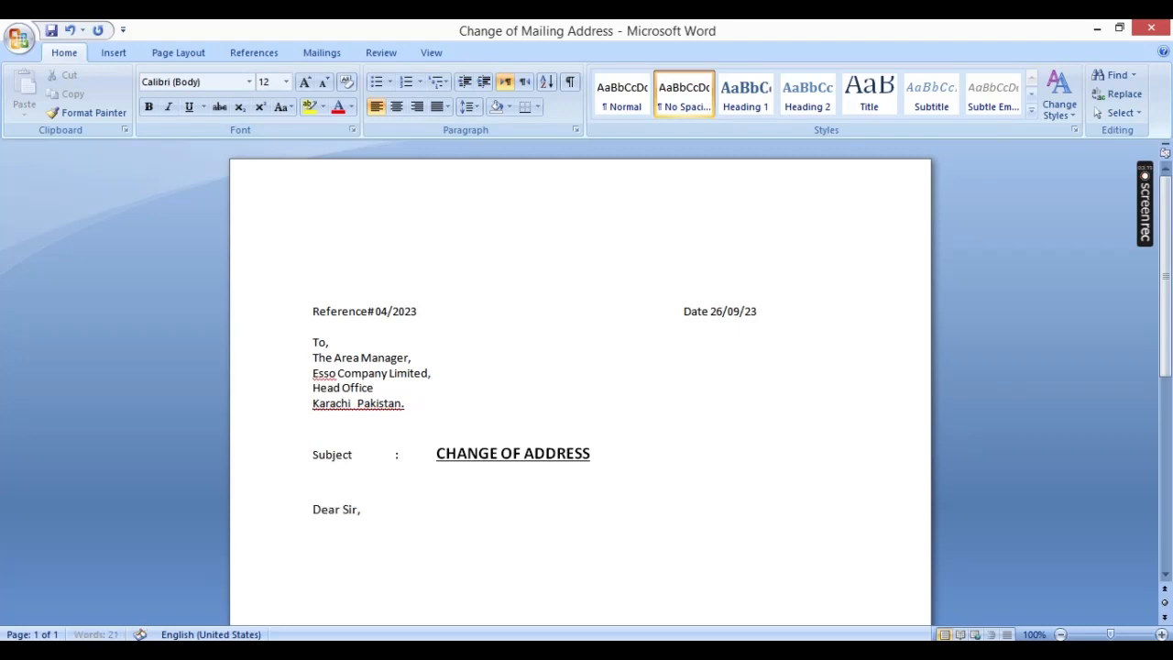
key(Return)
key(Return)
Step: Begin the letter body with "Reference to the above subject, Due to Change of Address"
text(Reference to the above)
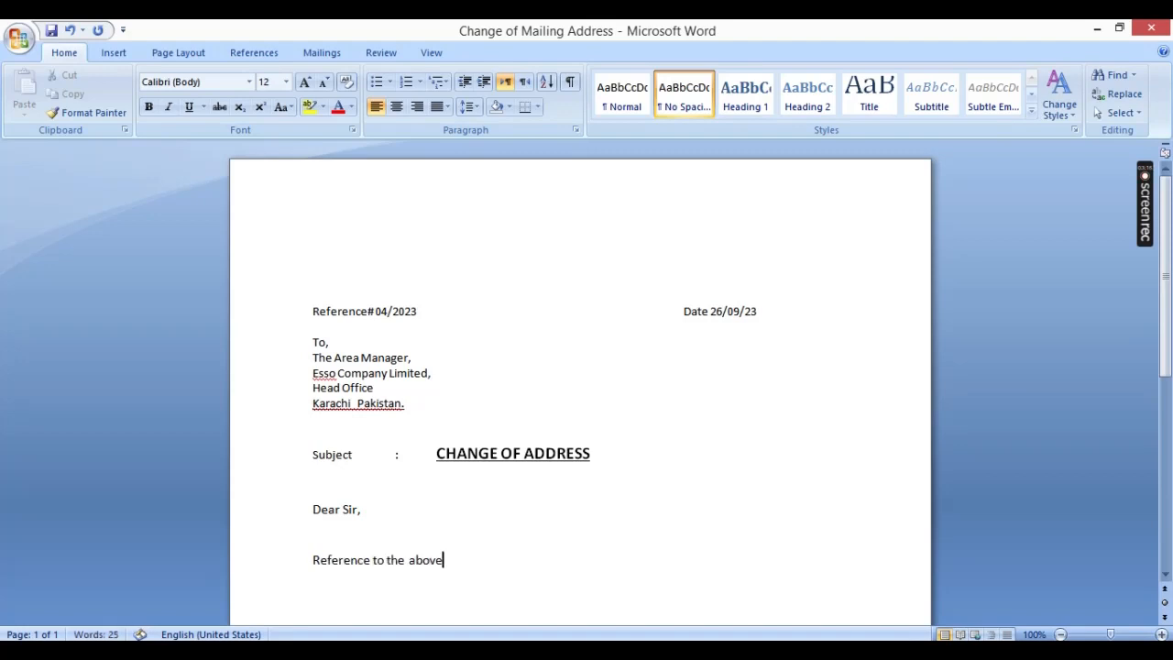
text( subject,)
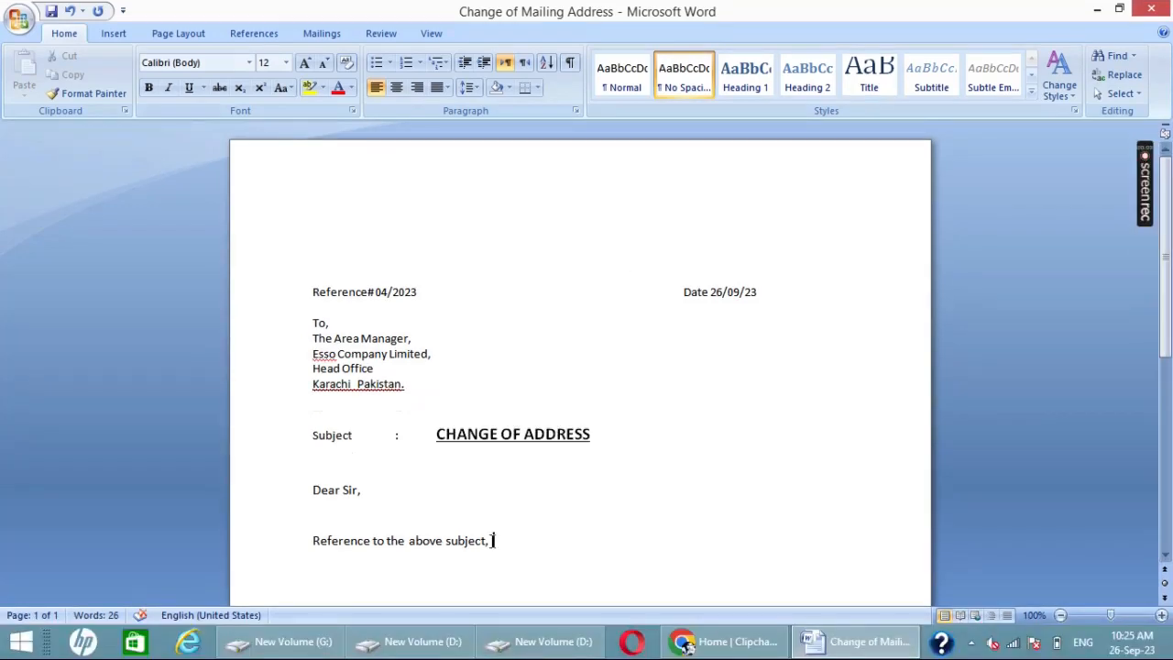
text( Due to Change)
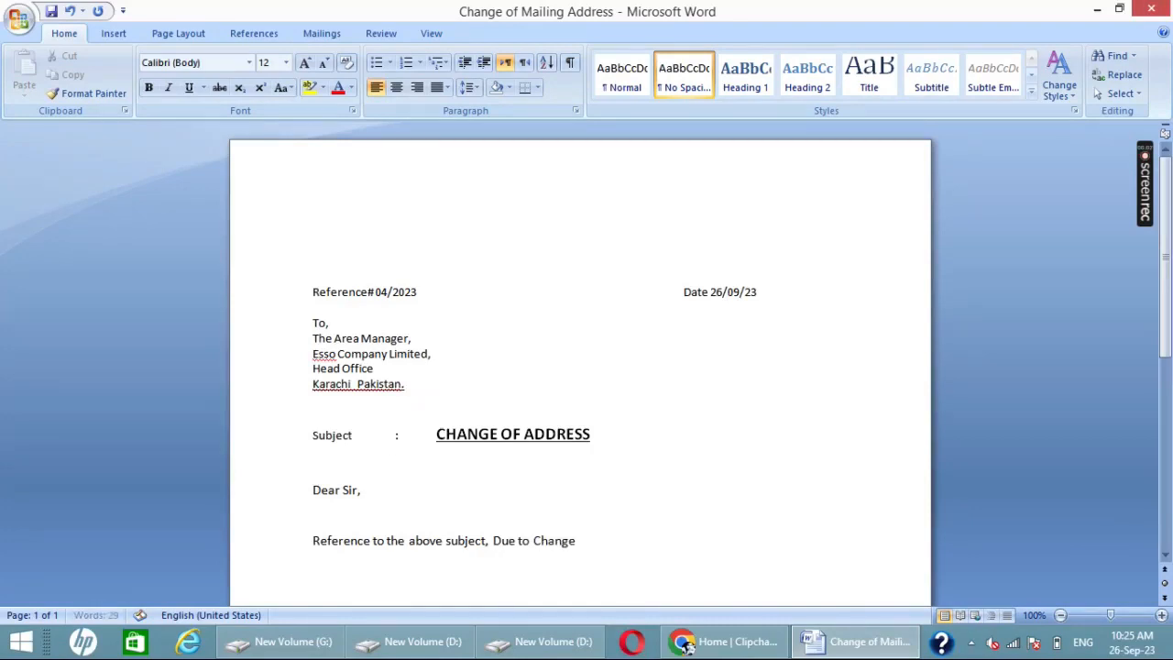
text( of Address)
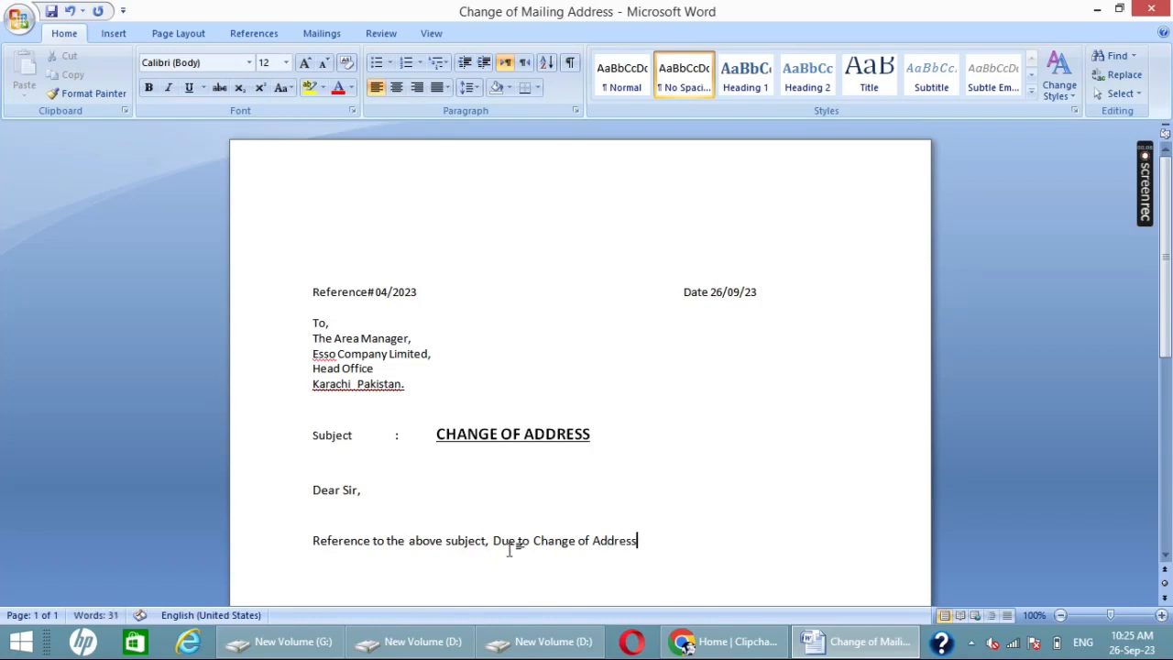
Step: Change the capital C of "Change" in the body sentence to lowercase
click(537, 541)
key(Delete)
text(c)
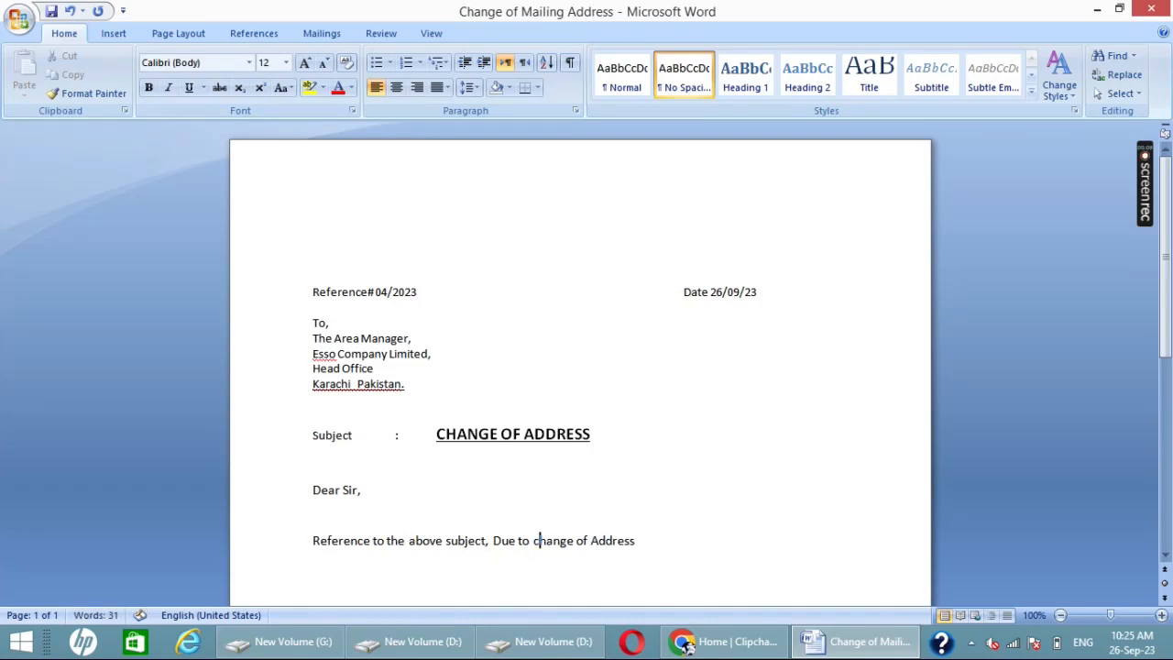
Step: Continue the letter body after "Address" with ", We would like to inform you about new address and"
key(End)
text(, W)
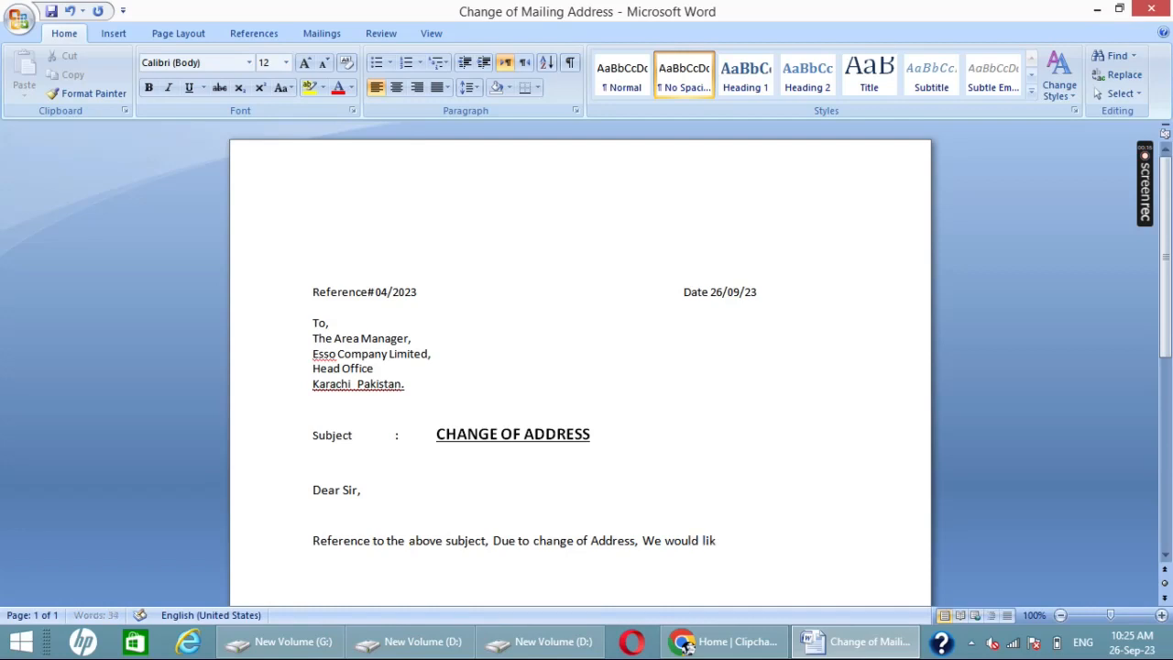
text(e would like to inform you)
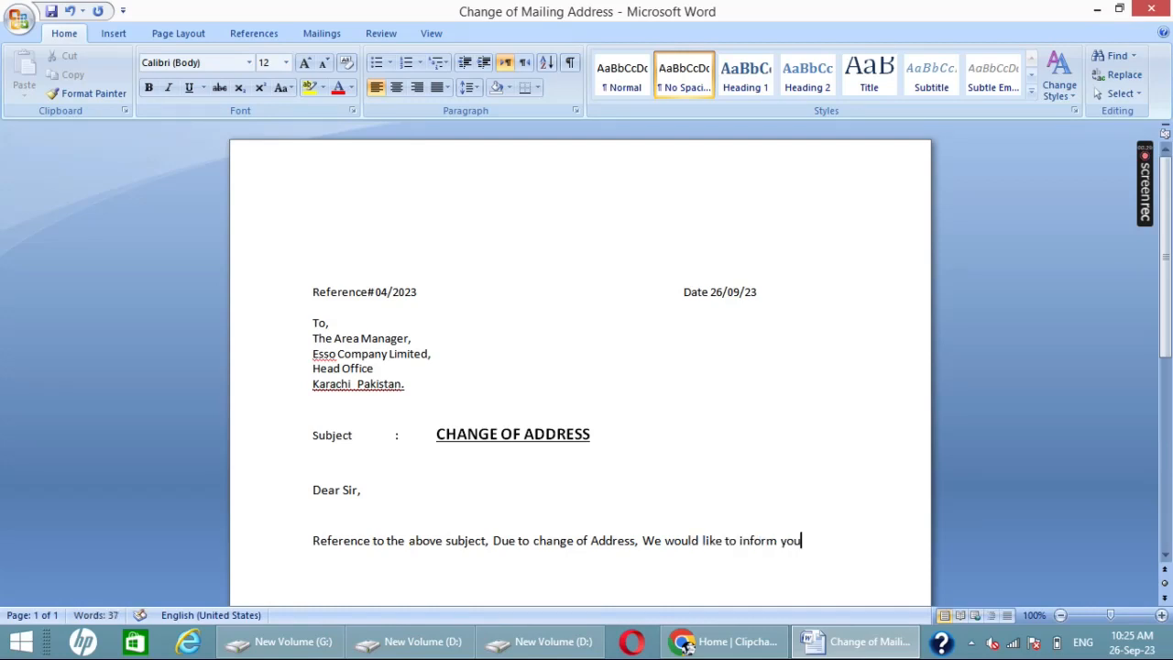
text( and)
key(BackSpace)
key(BackSpace)
key(BackSpace)
text(about new adddre)
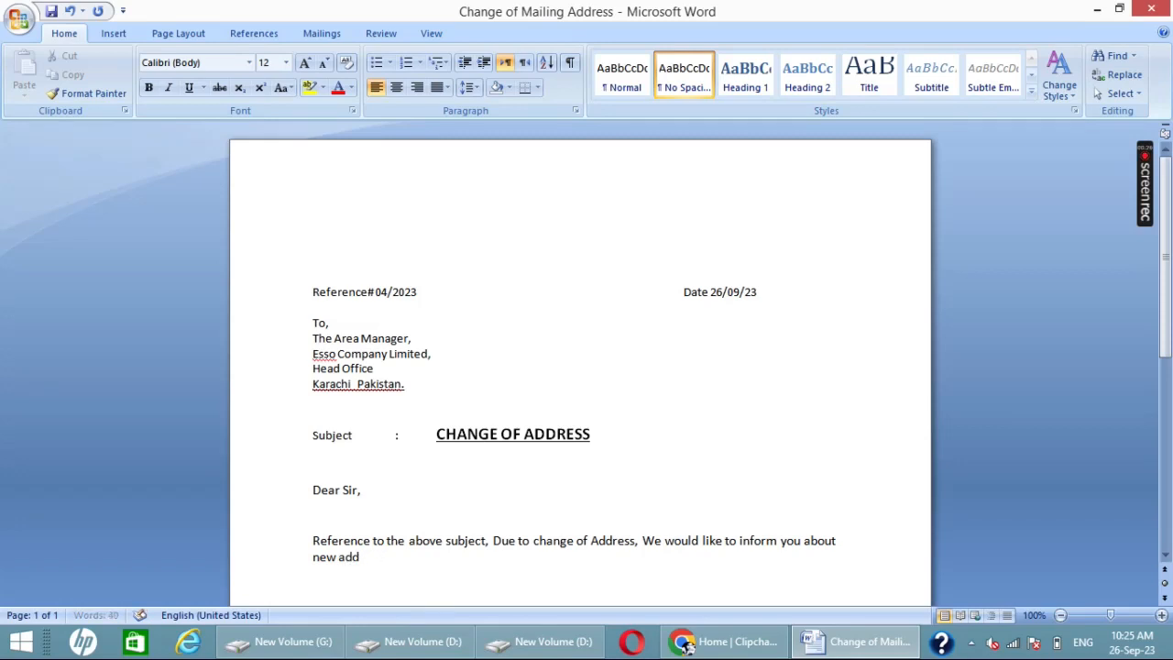
text(ress and)
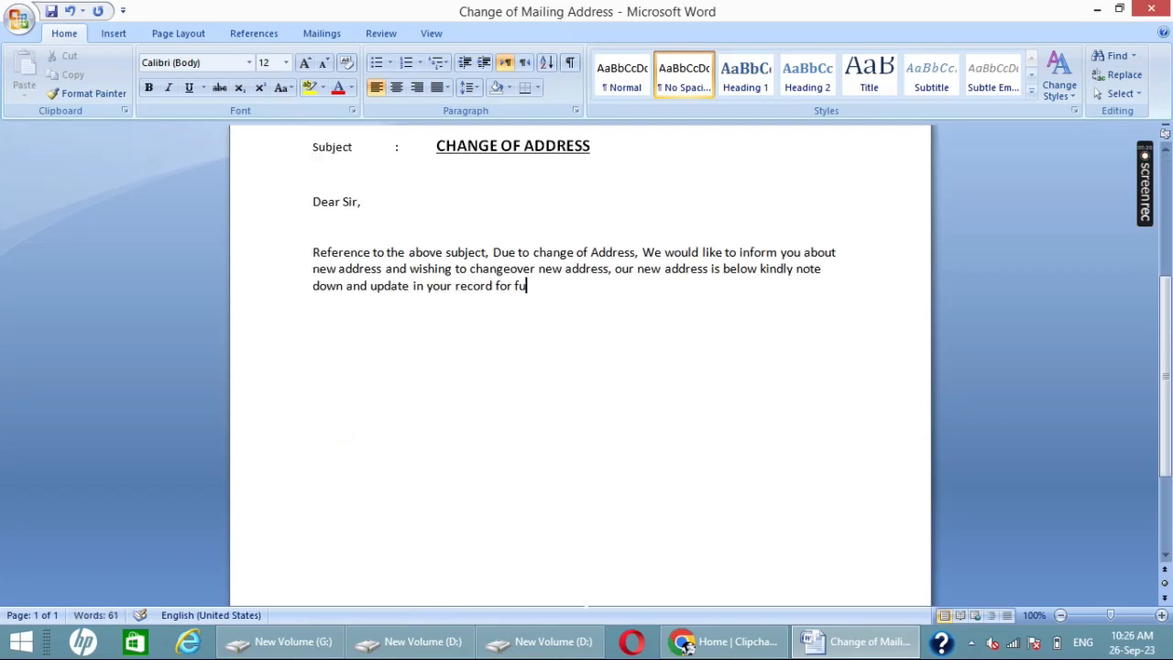
Step: Finish the opening body paragraph with "future mailing or correspondances," and start a new line beneath it
text(ture)
text( mailing)
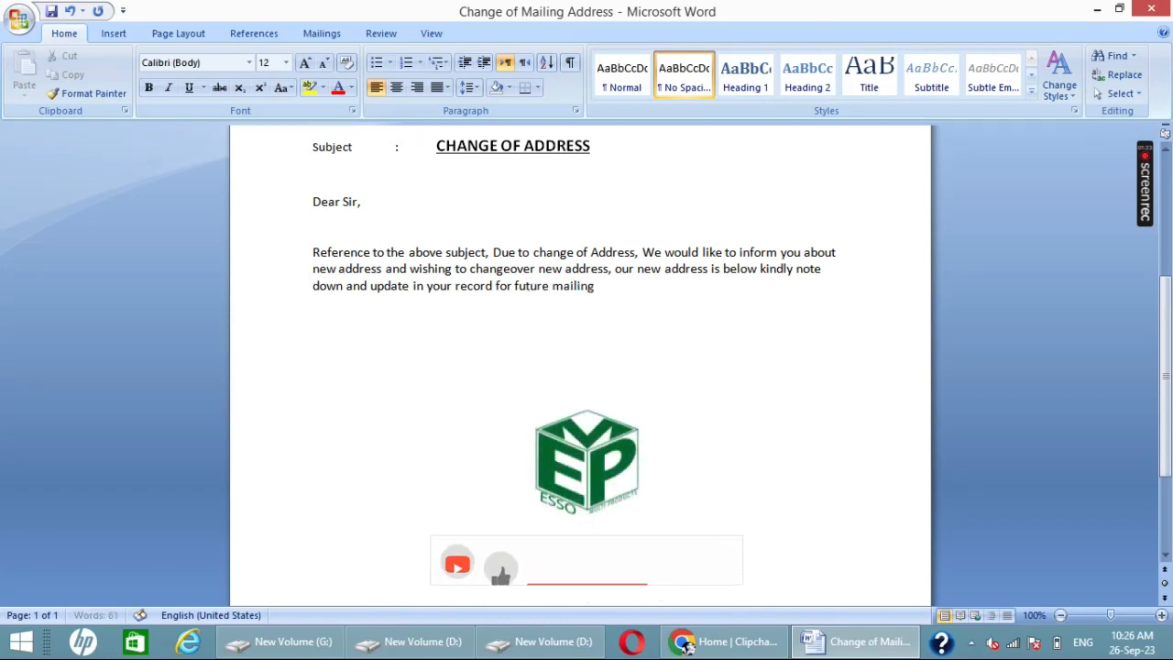
text( for)
key(BackSpace)
key(BackSpace)
key(BackSpace)
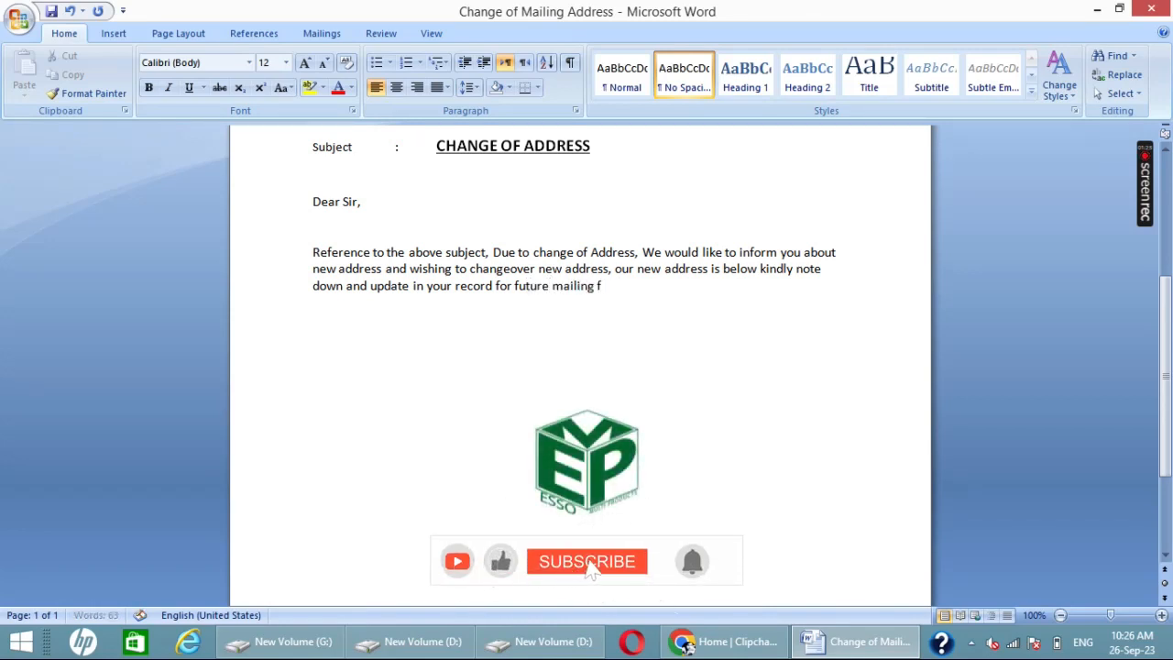
text(o)
text(r cor)
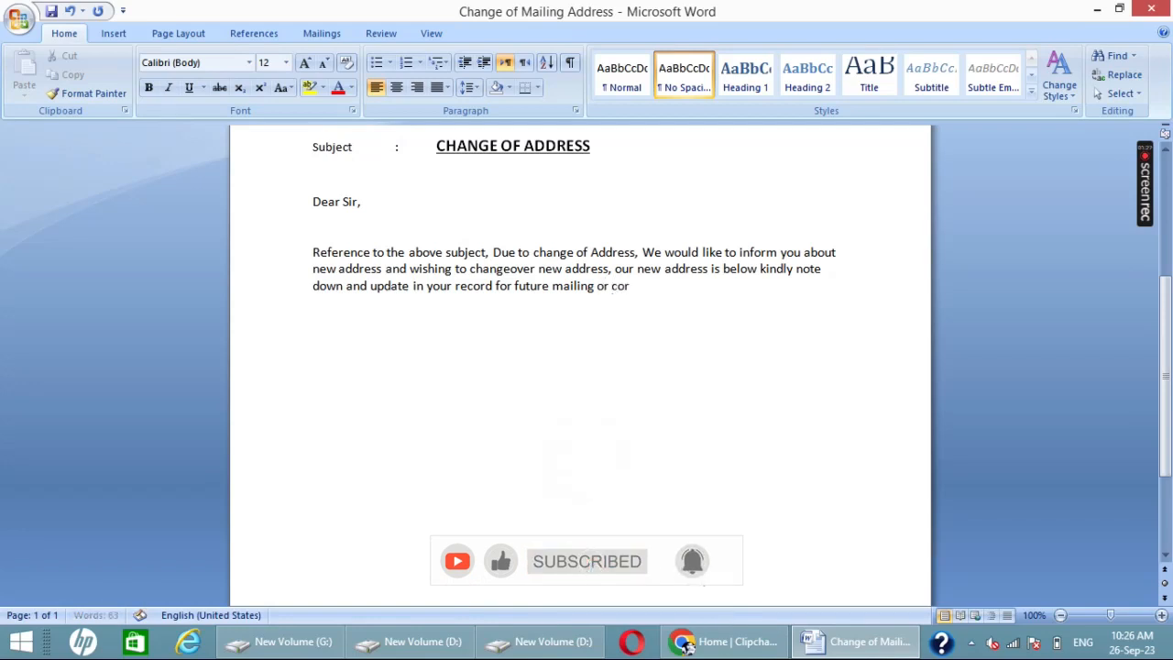
text(respondn)
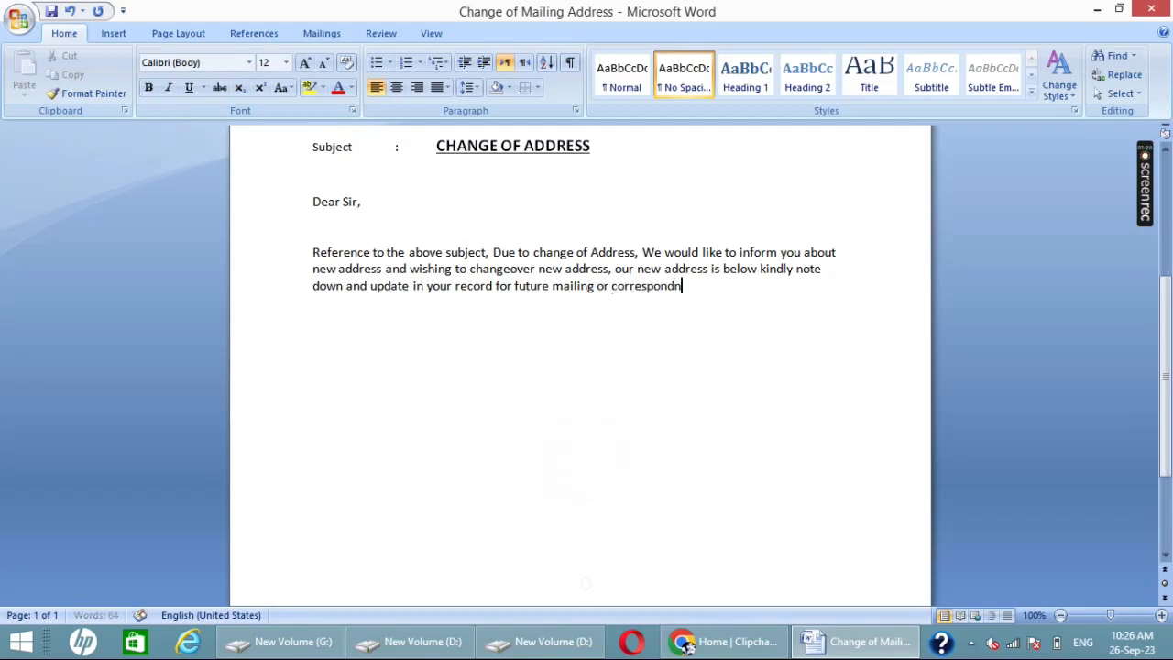
key(BackSpace)
text(ances,)
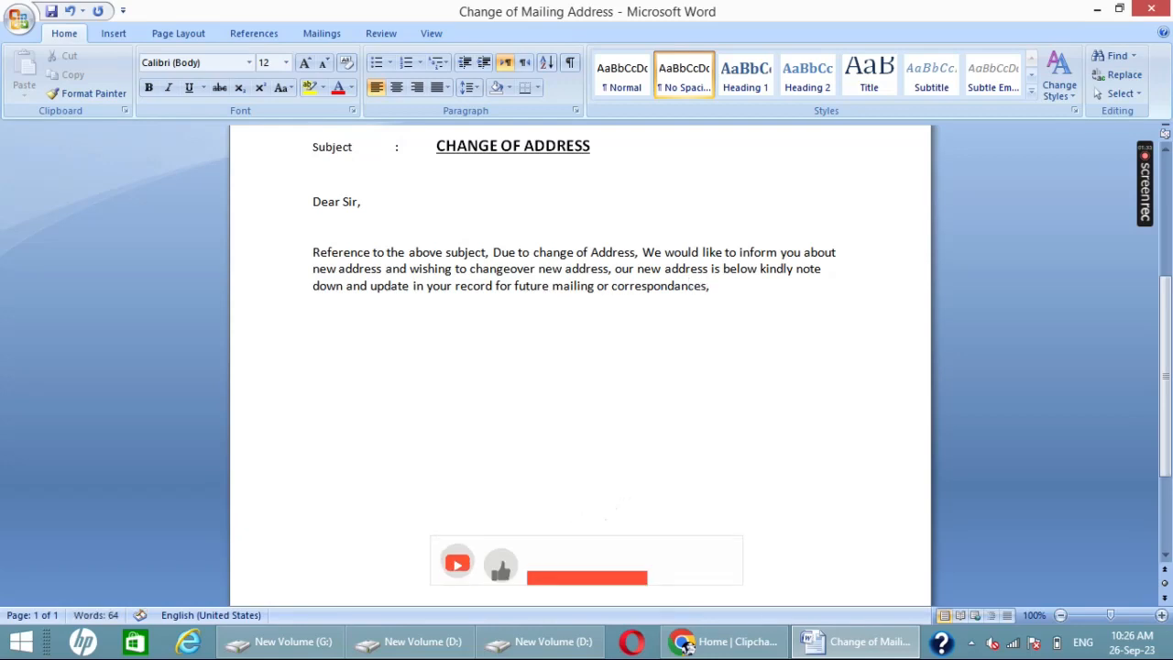
key(Return)
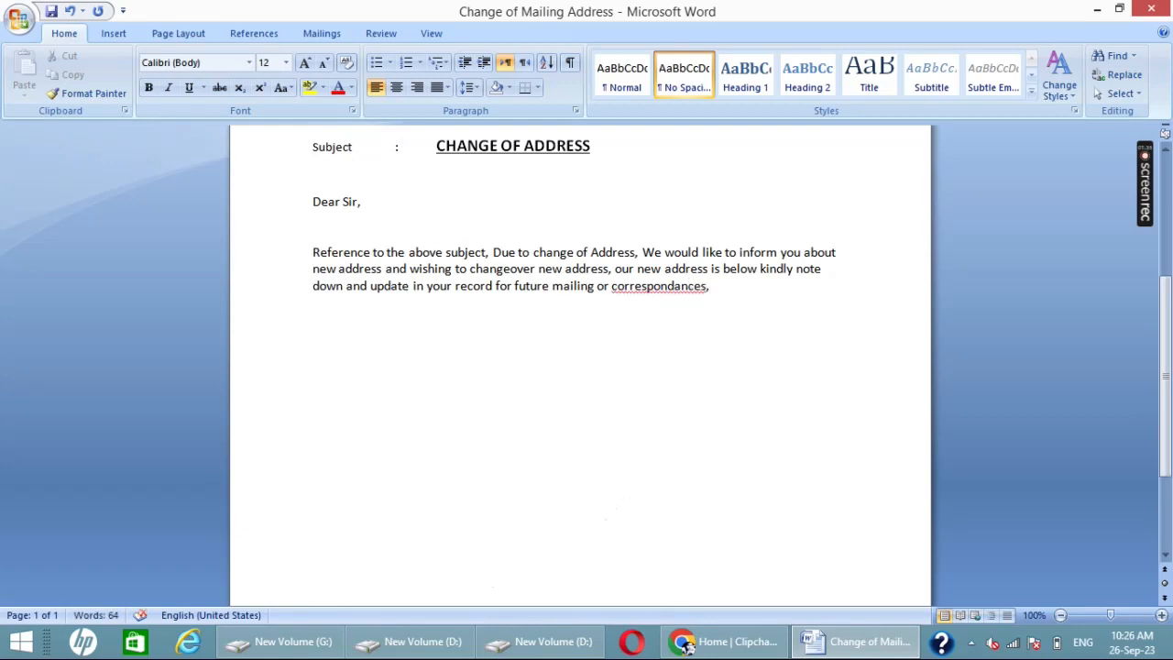
Step: Correct the misspelled word at the end of the opening paragraph to "correspondences"
click(643, 287)
right_click(704, 290)
click(759, 308)
Step: Add the heading "Old Address :" below the opening paragraph and leave a blank line beneath it
click(365, 354)
key(Return)
text(O)
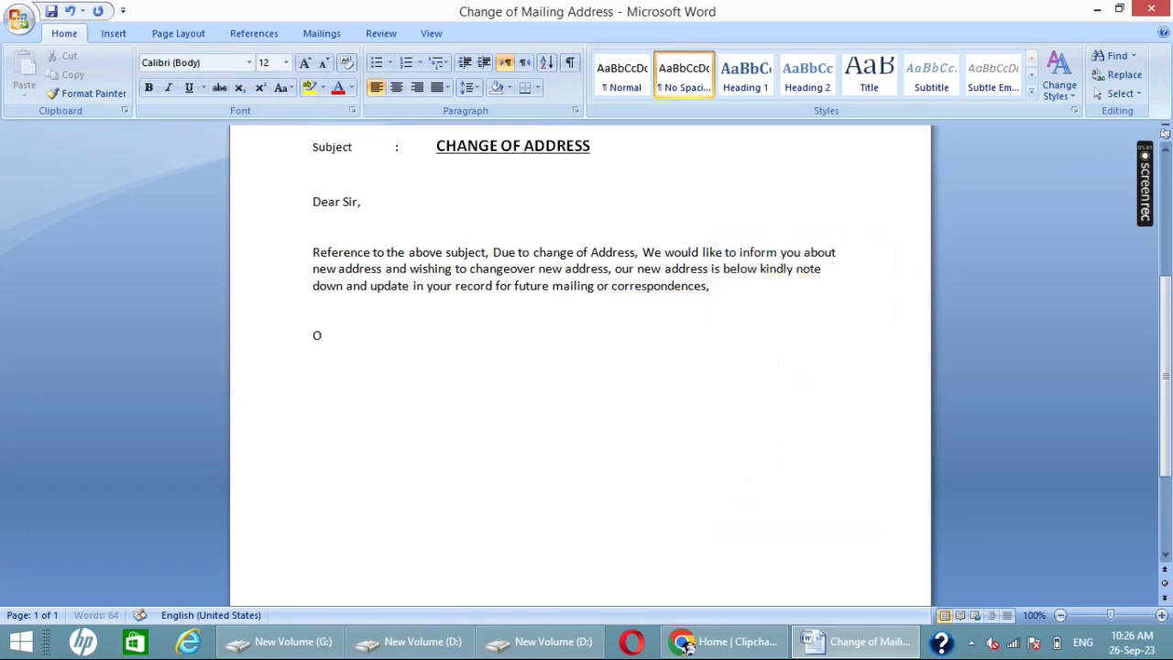
text(ld Address :)
key(Return)
key(Return)
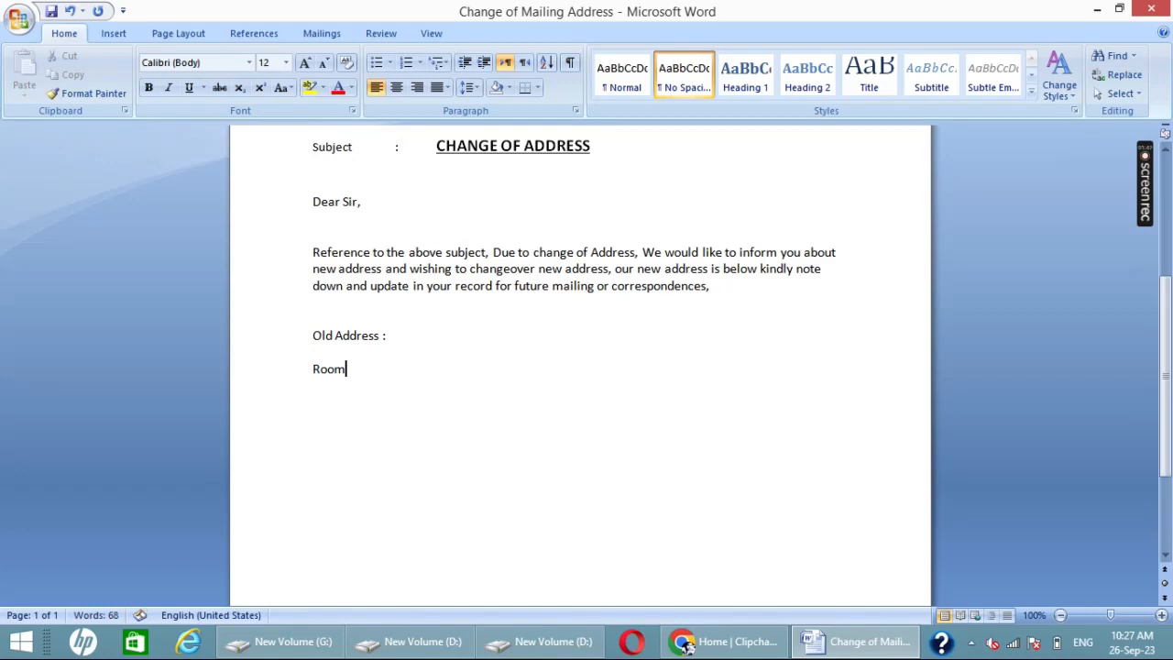
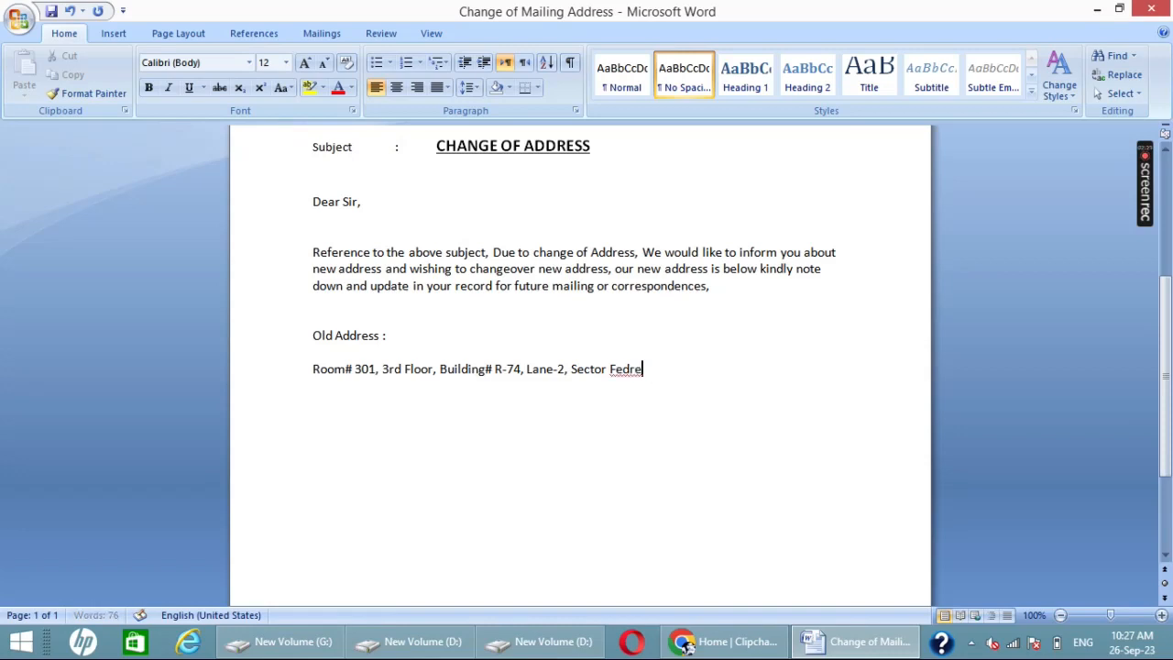
Step: Add the sector and area to the old address, correcting the spelling of "Federal"
text(l)
right_click(617, 369)
click(736, 92)
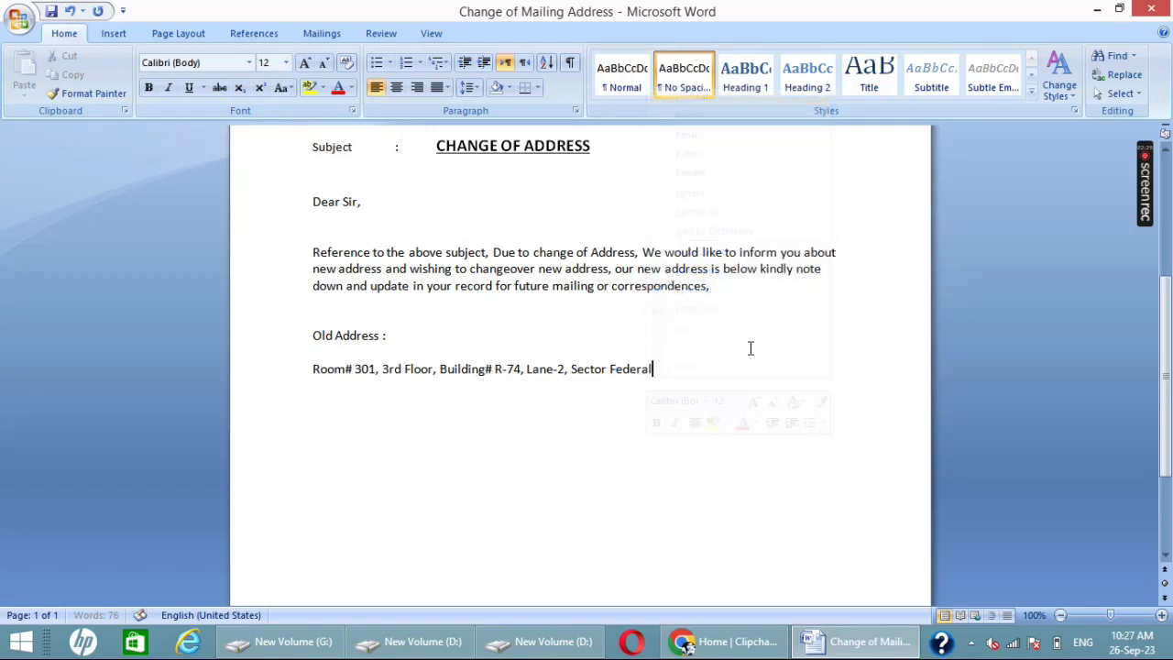
text(B A)
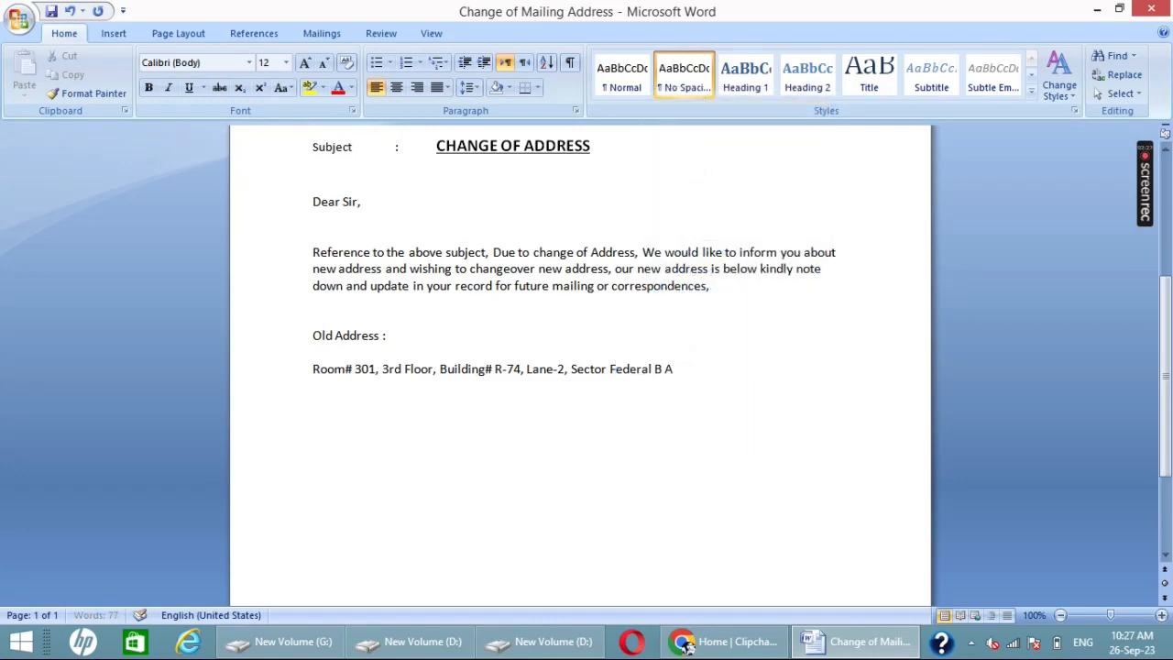
text(rea,)
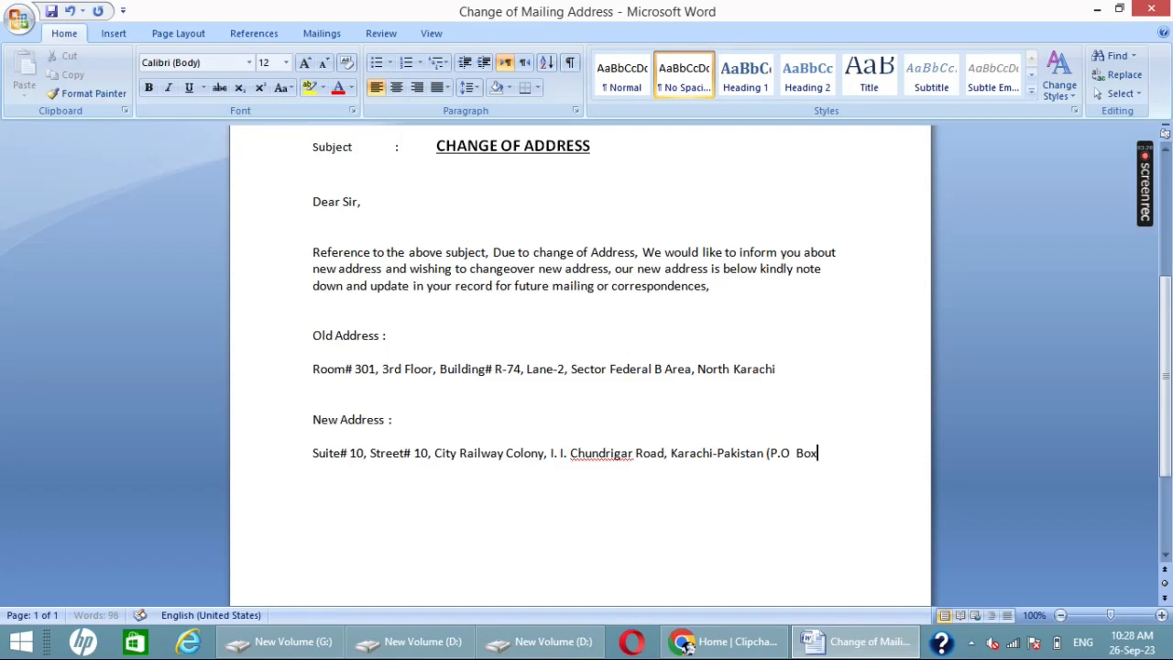
key(BackSpace)
key(BackSpace)
key(BackSpace)
key(BackSpace)
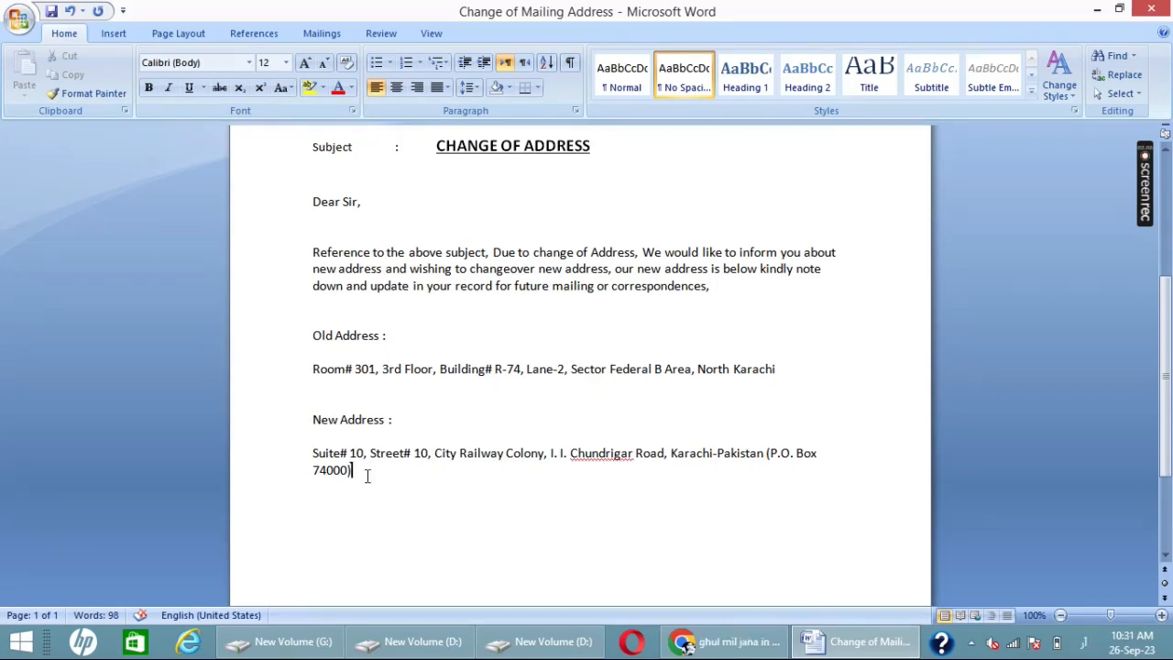
Step: Complete the new address line with the P.O. Box number in parentheses
key(alt+shift)
key(Return)
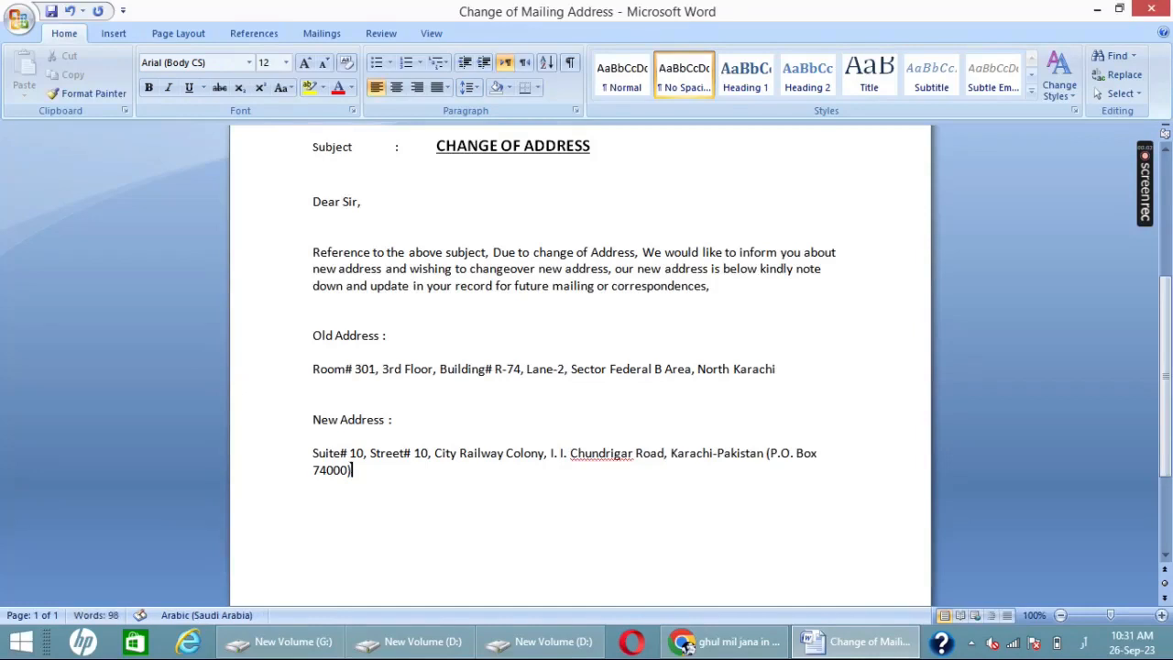
key(Return)
key(Return)
key(BackSpace)
key(BackSpace)
key(BackSpace)
key(BackSpace)
key(BackSpace)
key(BackSpace)
key(BackSpace)
key(BackSpace)
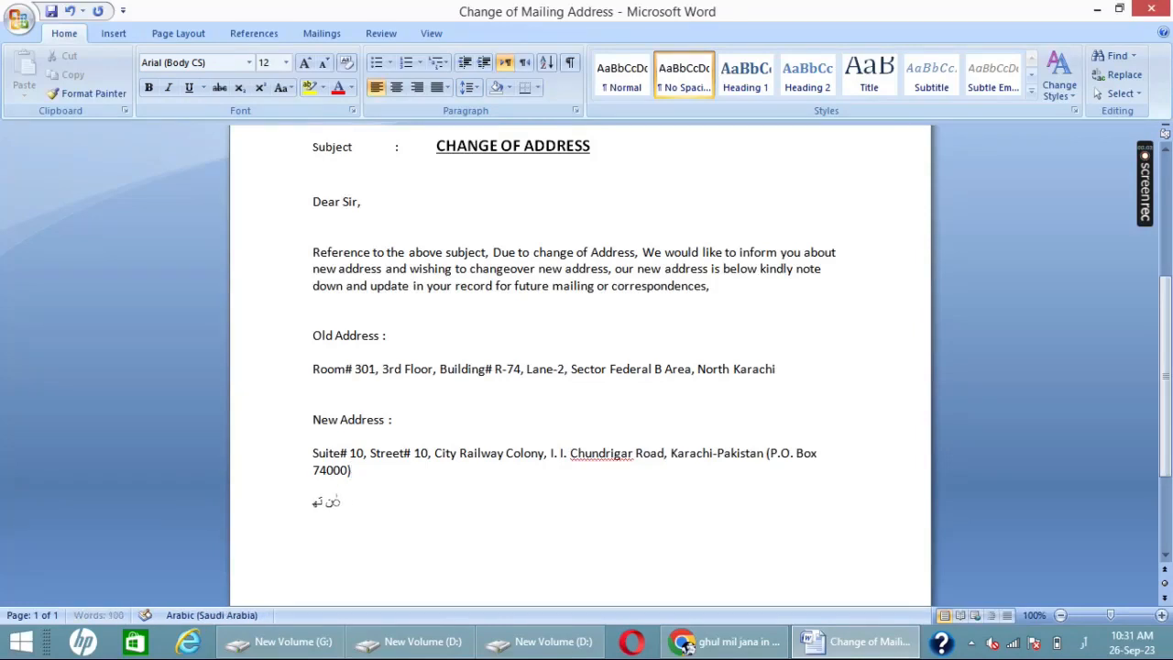
key(alt+shift)
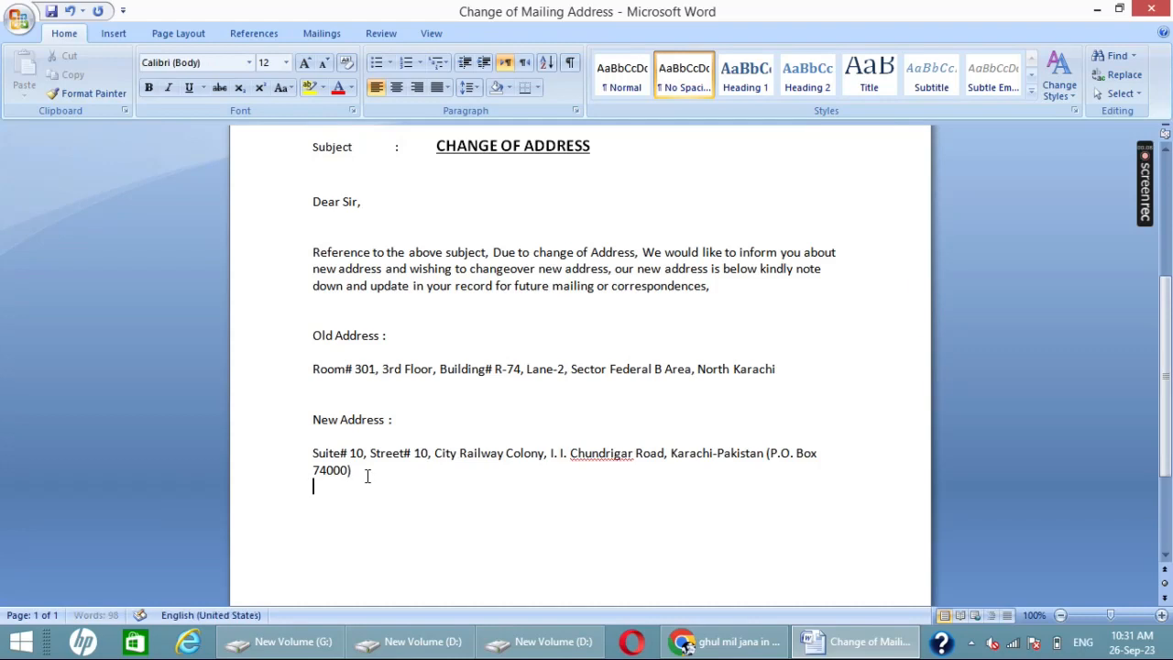
Step: Below the new address, begin a paragraph with "In this connection were hereby request you"
key(Return)
text(In this connecio)
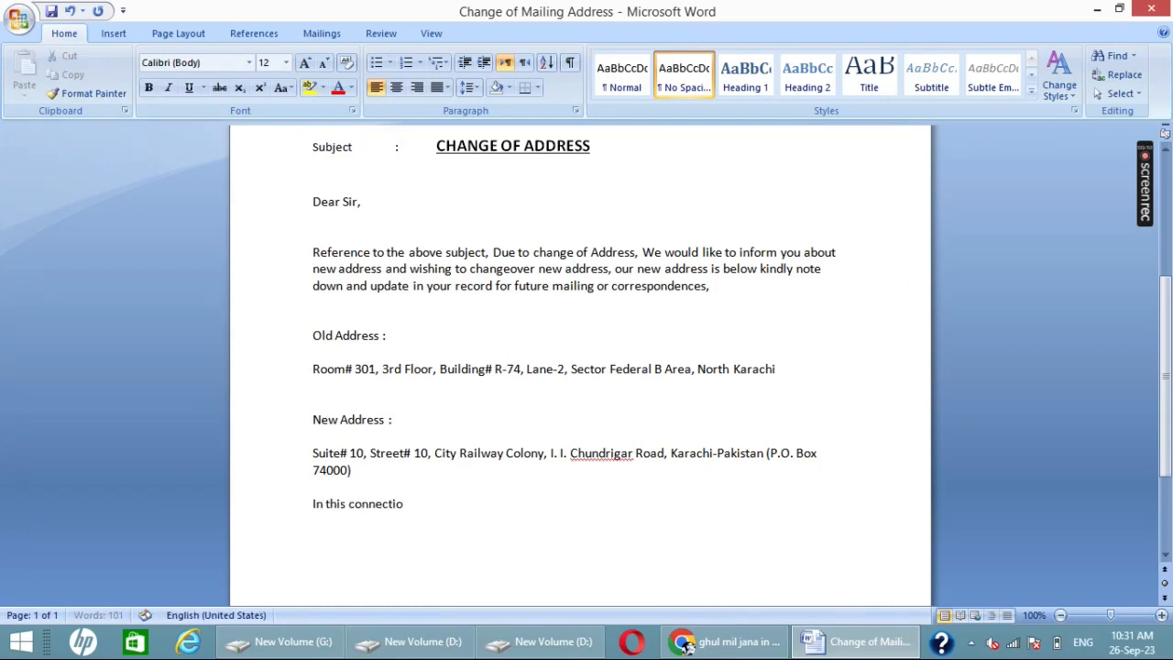
text(n were he)
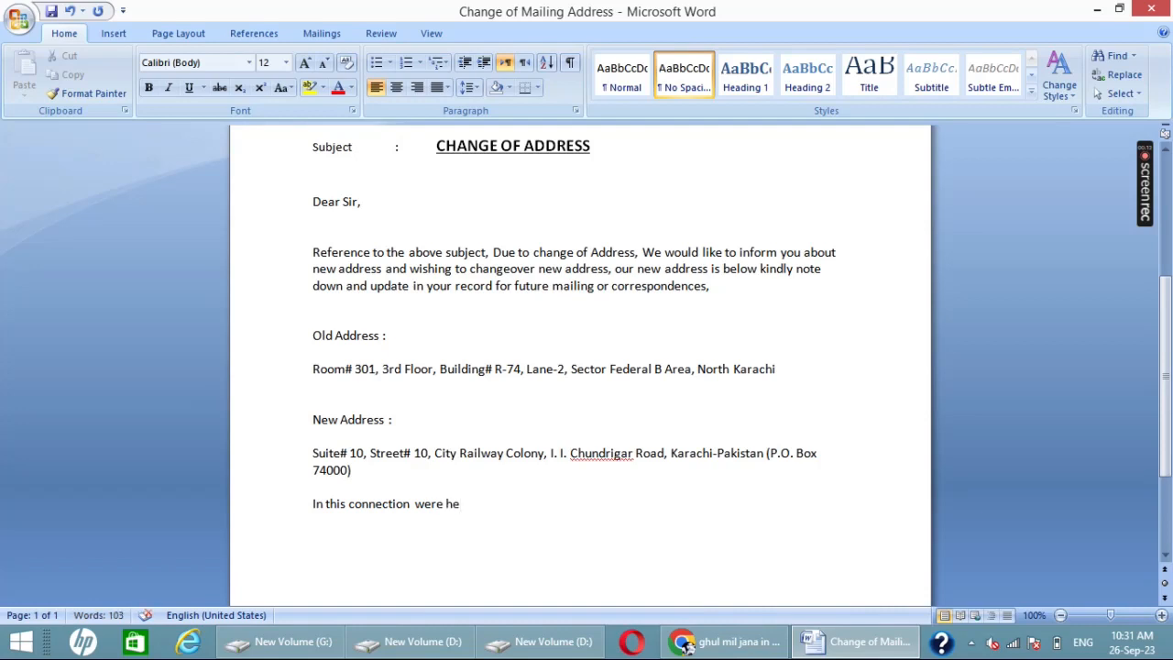
text(reby reque)
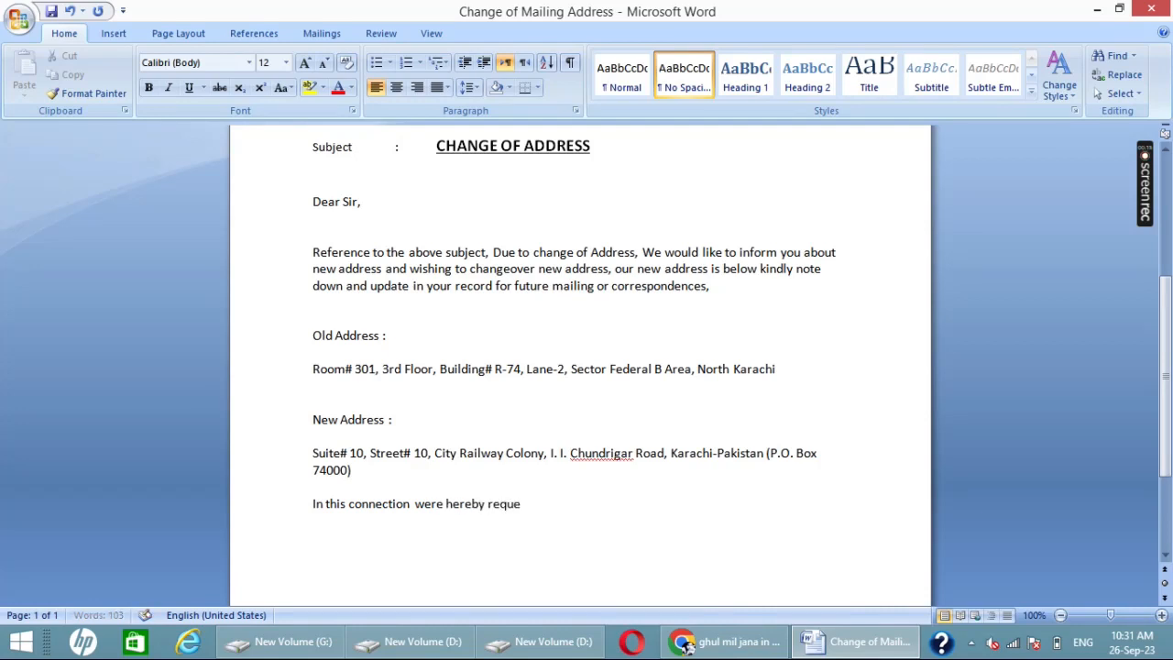
text(st you to kindly upda)
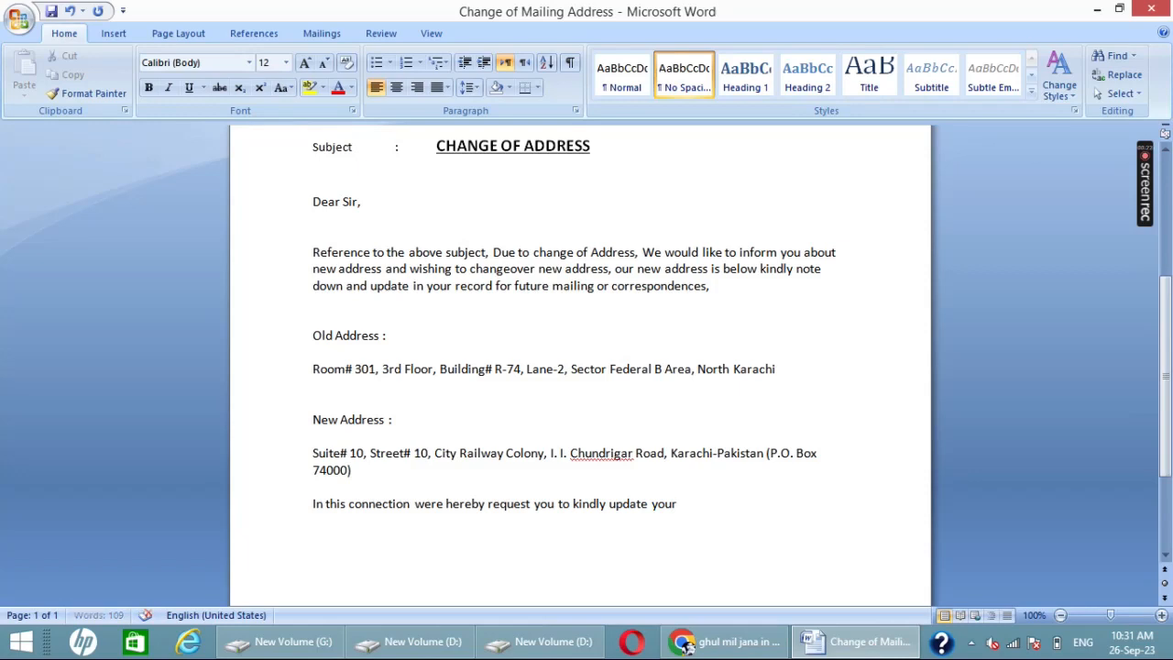
Step: Continue the request sentence with "to kindly update your record"
text(te y)
text(our rec)
Step: Complete the company name "Esso Multi Products" in the closing block and add blank lines beneath it
text(Pr)
text(odu)
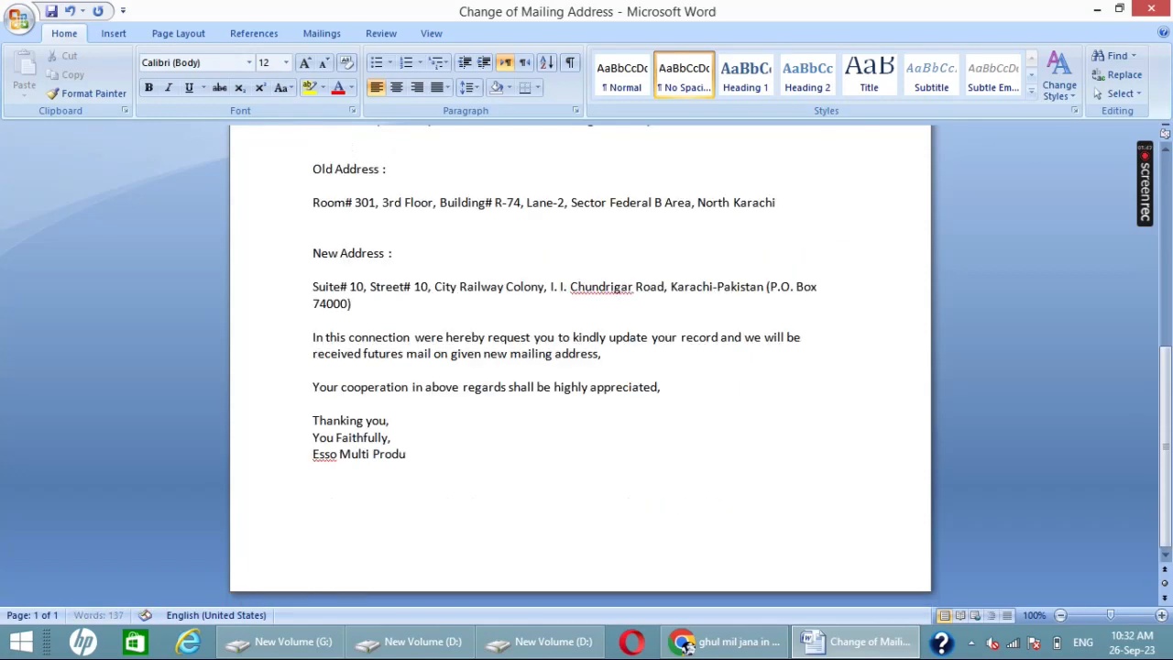
text(cts)
key(Return)
key(Return)
key(Return)
key(Return)
key(Return)
key(Return)
key(Return)
key(Return)
key(Return)
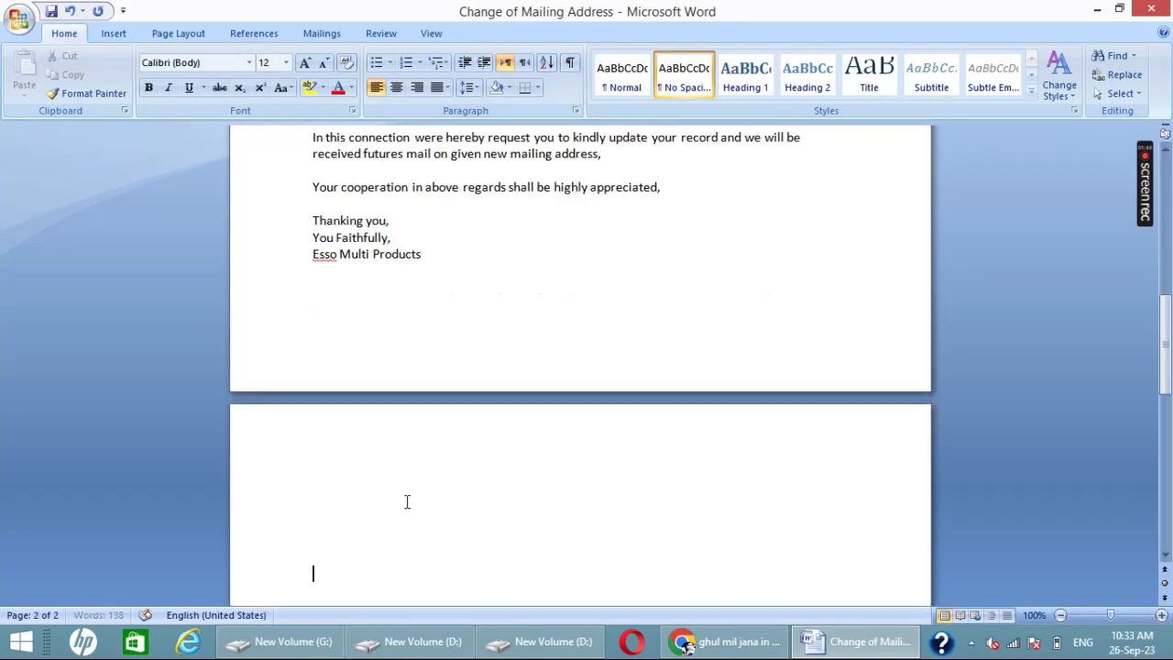
Step: Remove one extra blank line above the opening body paragraph and one above the "Old Address :" heading
scroll(358, 451, up, 4)
scroll(375, 435, up, 4)
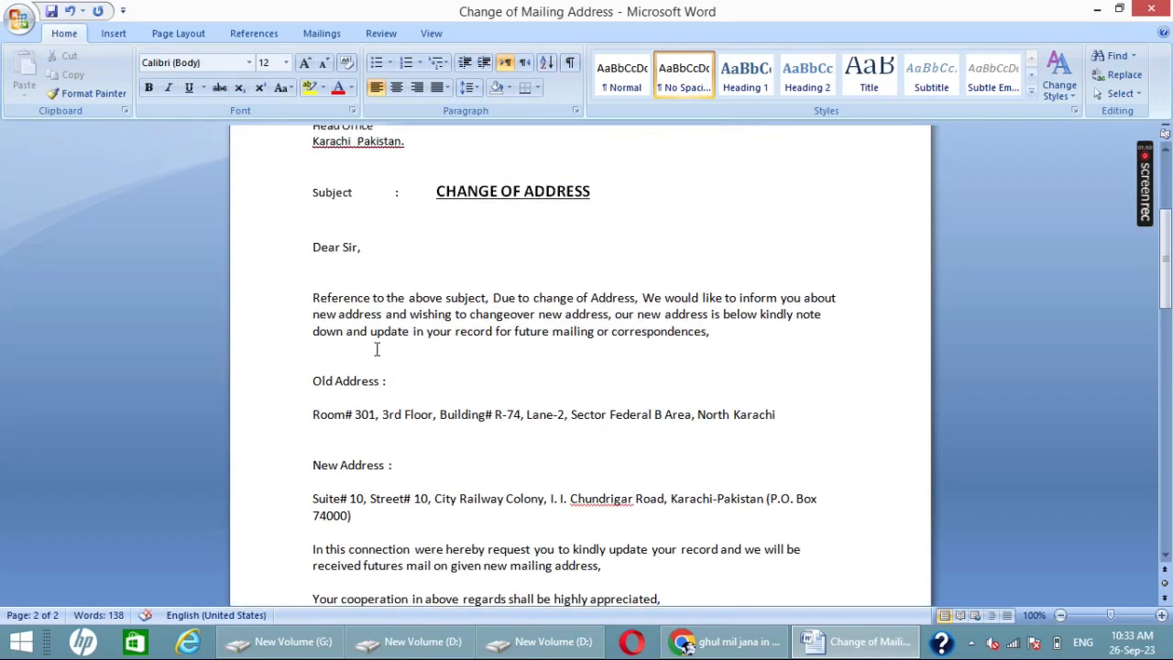
click(342, 274)
key(Delete)
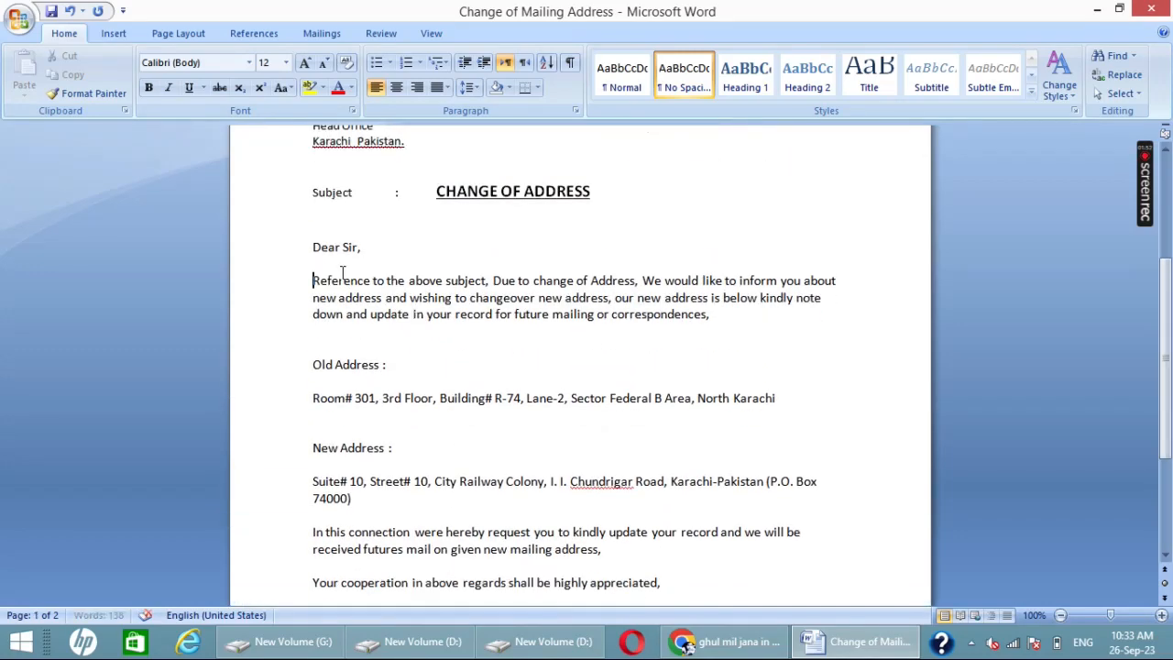
click(334, 335)
key(Delete)
Step: Add the signatory's name beneath the closing company name, with an underscore signature line directly above it
scroll(353, 394, down, 4)
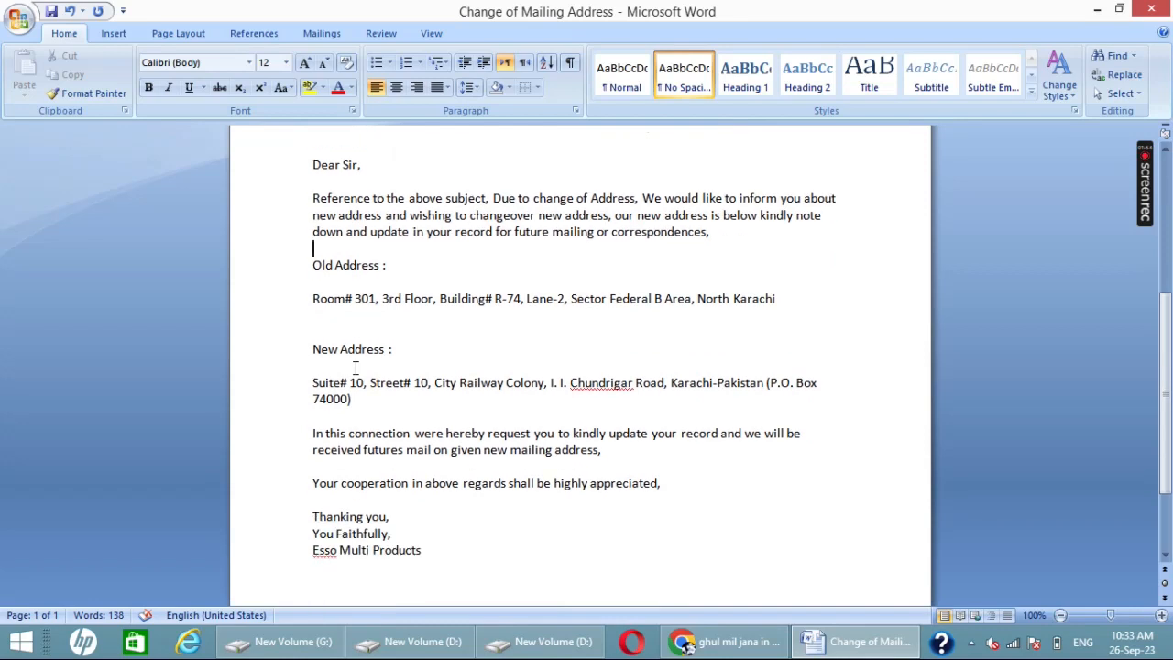
click(346, 478)
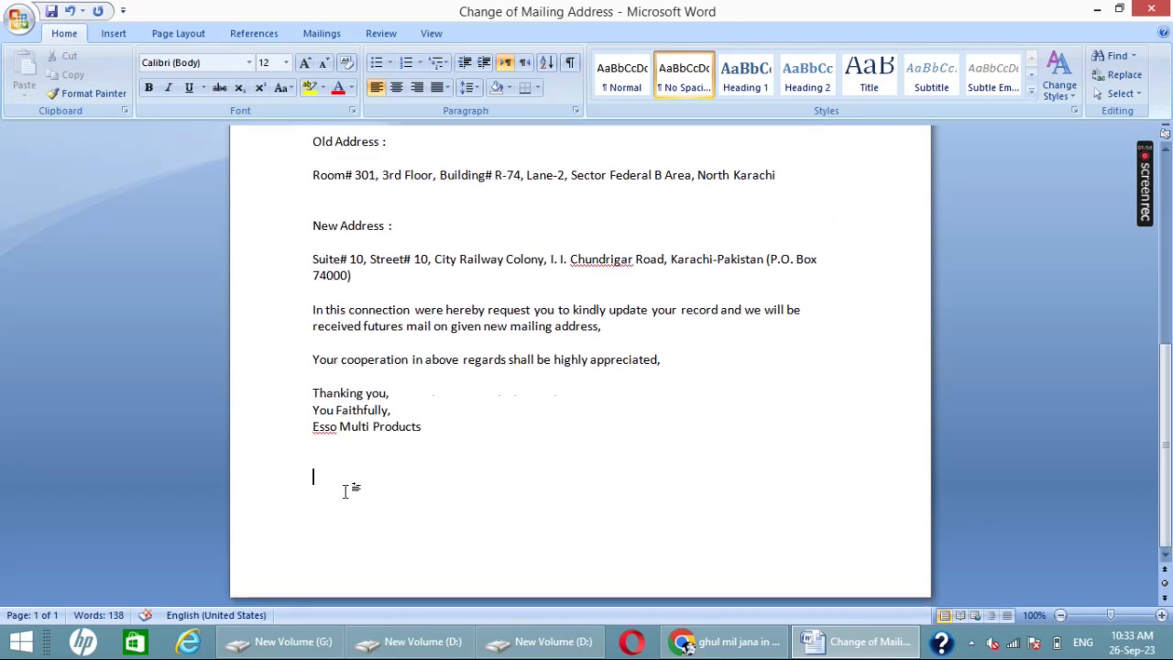
text(Hanzu)
key(Up)
text(_)
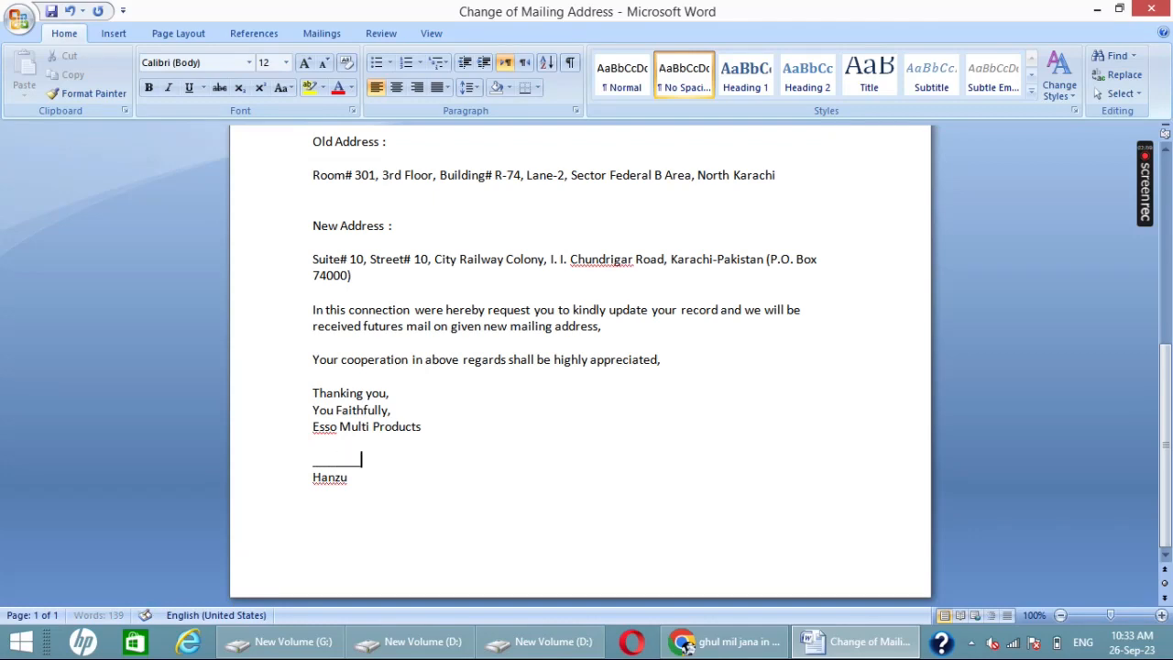
text(____________ Hanzu E)
text(NCL)
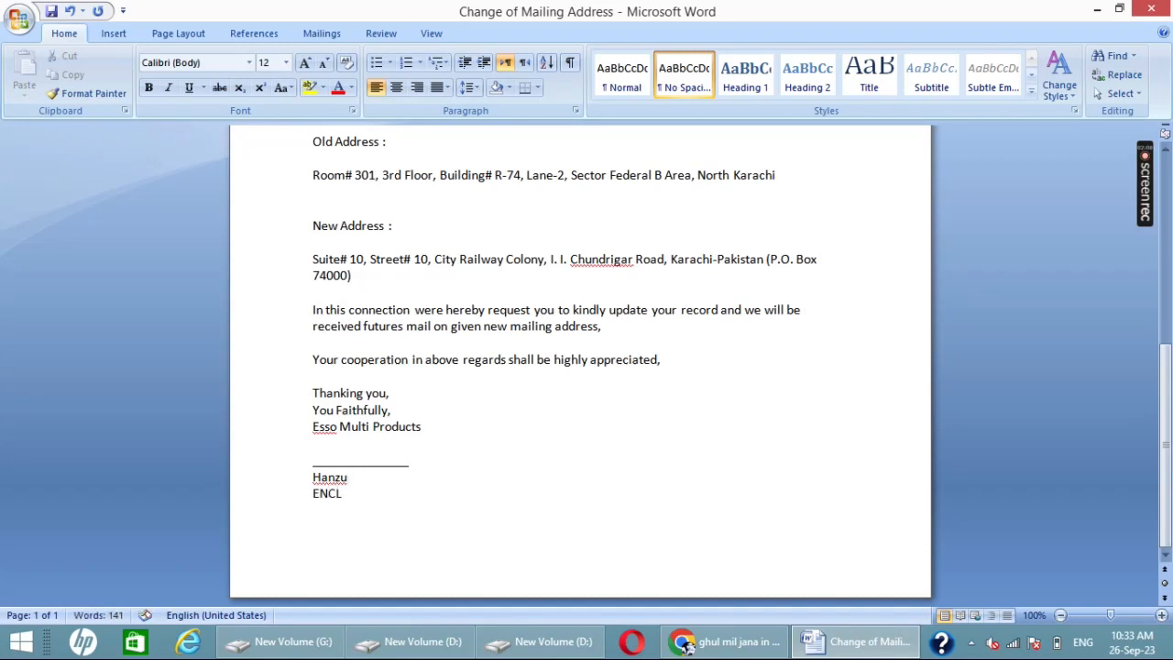
text( : A Copy Of)
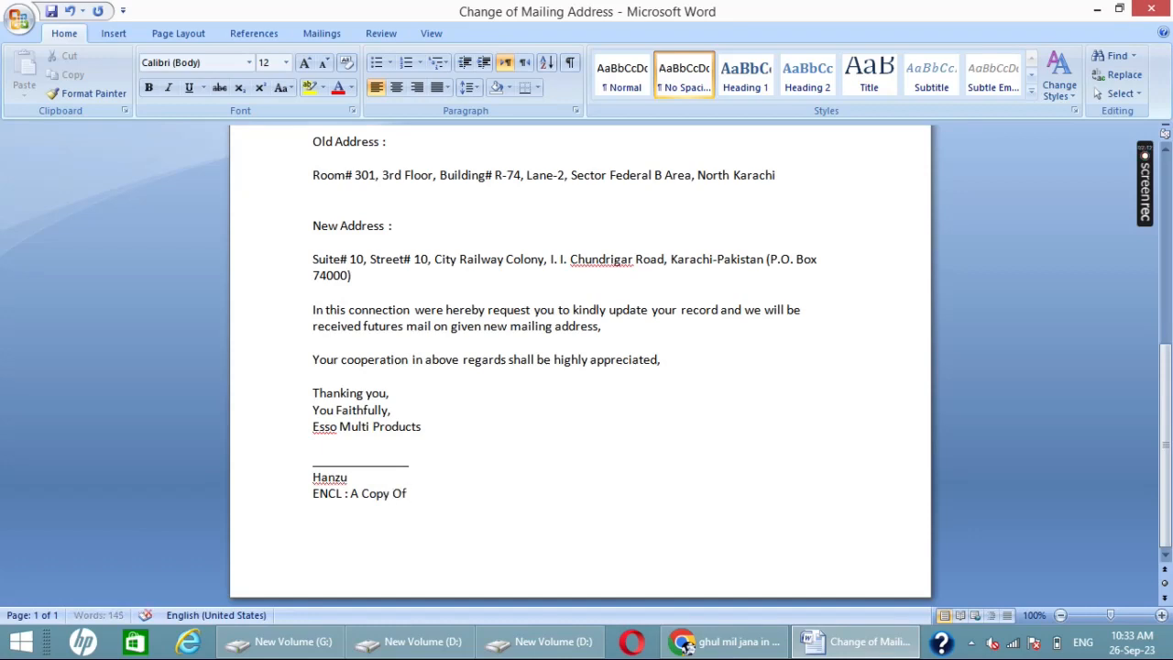
Step: Below the signatory's name, write the enclosure line "ENCL : A Copy of my CNIC"
key(BackSpace)
key(BackSpace)
text(of my CNIC)
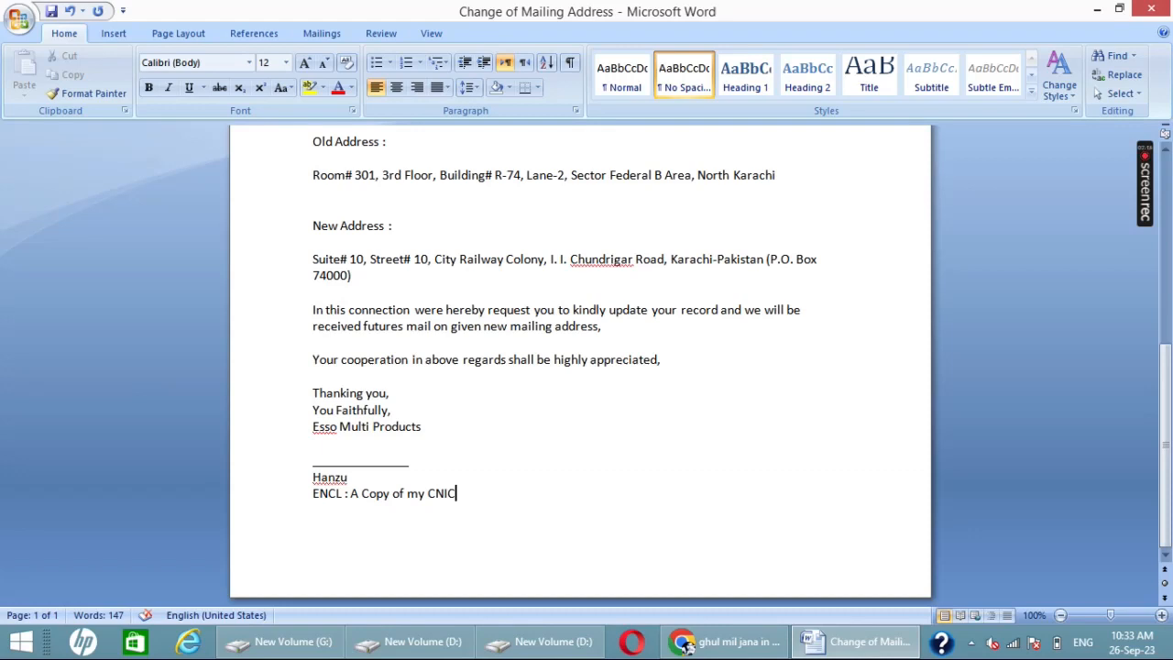
Step: Add a second enclosure line reading "Written Address" beneath the CNIC copy line
key(ctrl+Return)
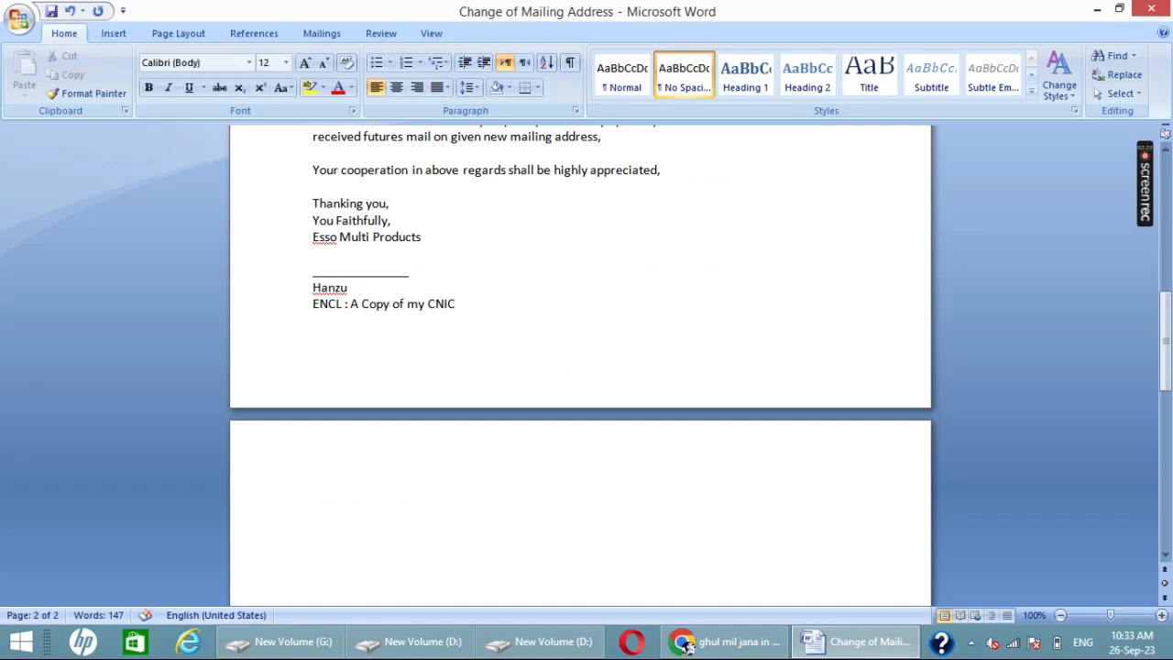
text(Written Addre)
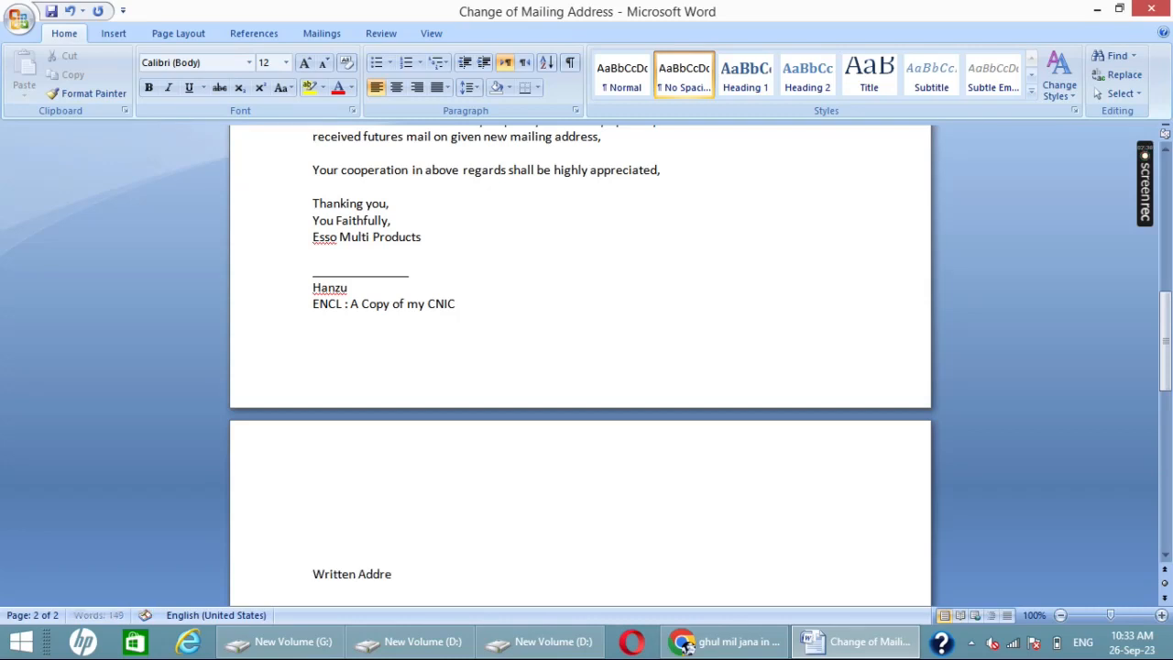
text(ss Pape)
key(BackSpace)
key(BackSpace)
Step: Remove one extra blank line above the "New Address :" heading
scroll(343, 379, up, 7)
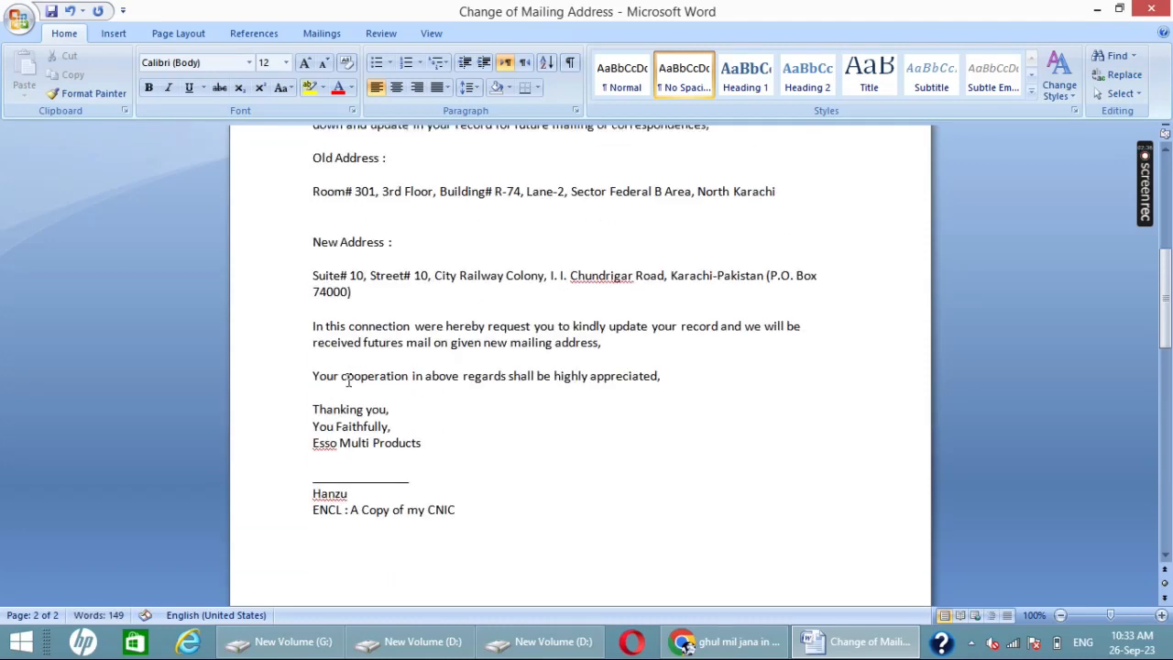
click(331, 335)
key(Delete)
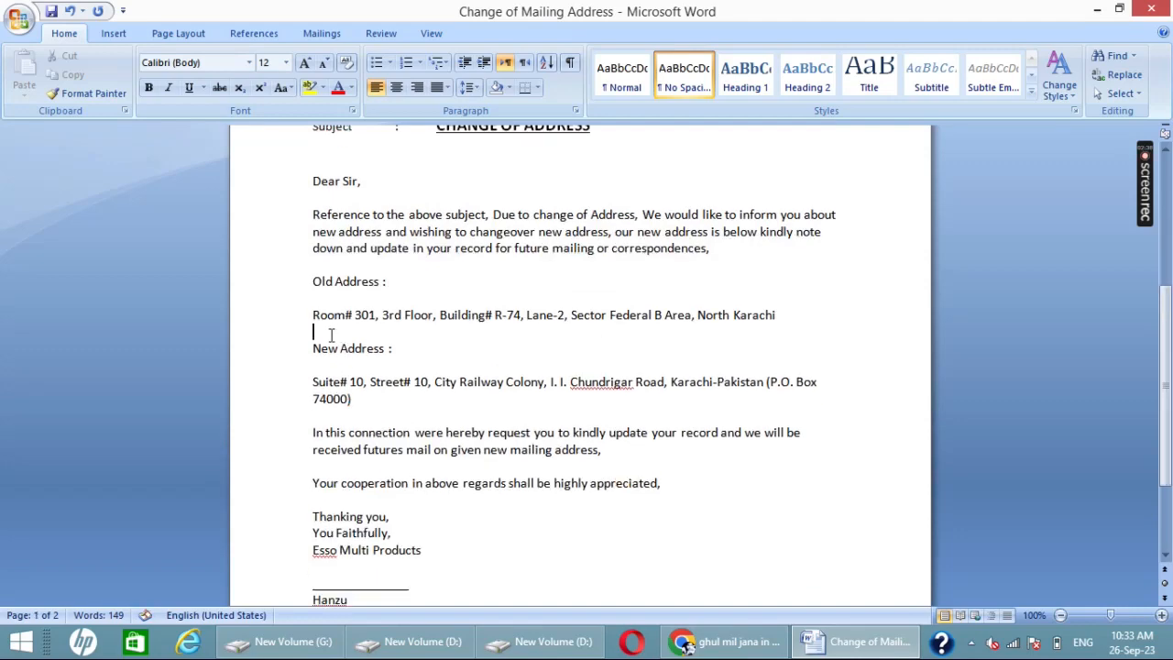
scroll(339, 367, down, 3)
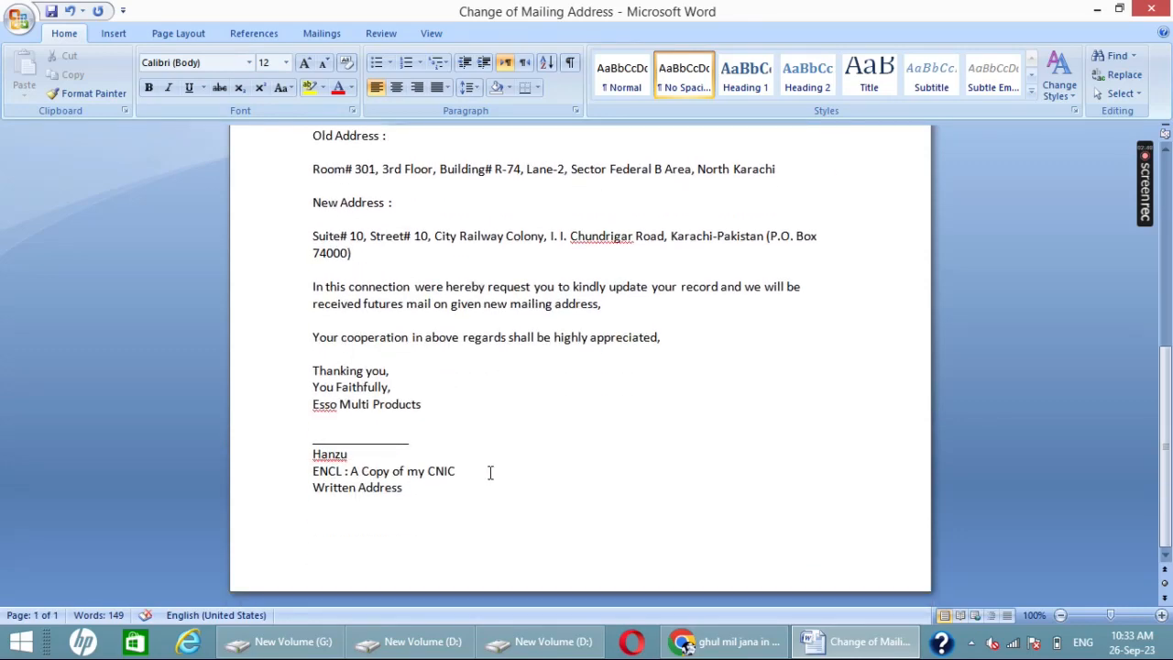
scroll(448, 446, up, 3)
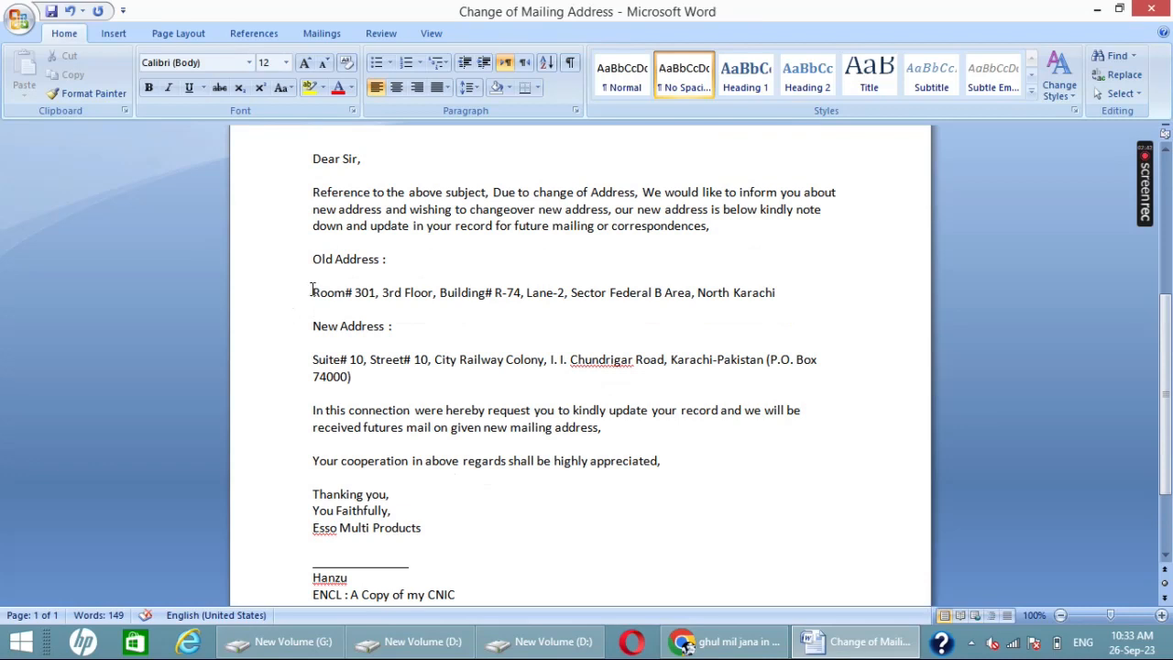
Step: Make the old and new address texts bold and end the old address with a full stop
drag(313, 292, 796, 295)
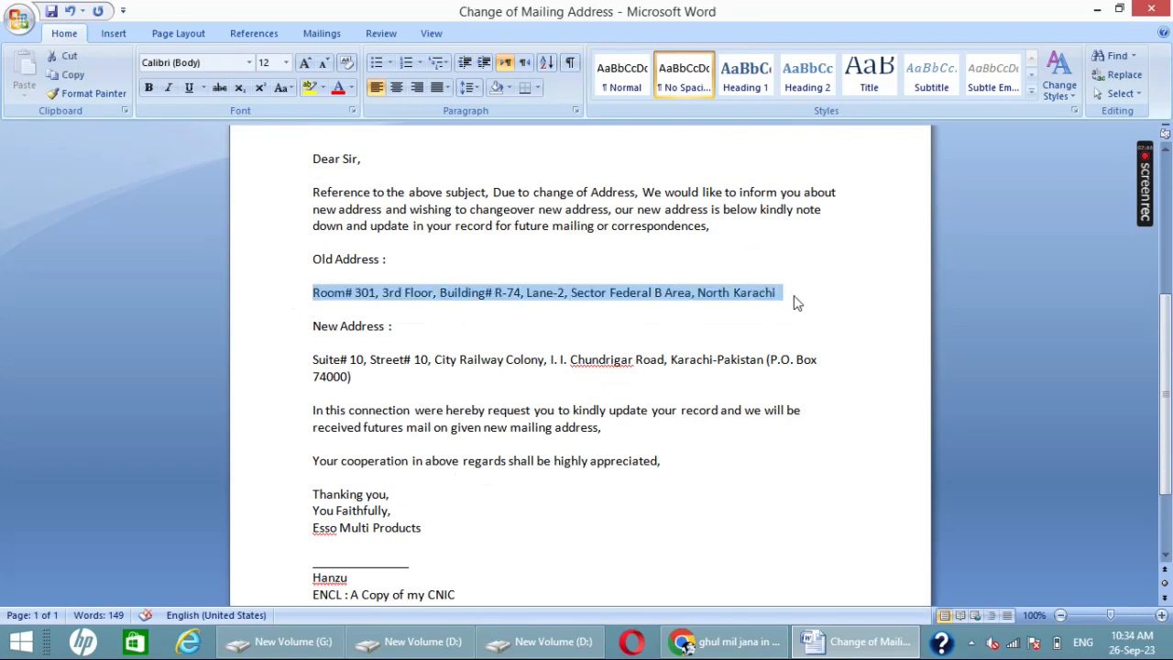
key(ctrl+b)
click(796, 296)
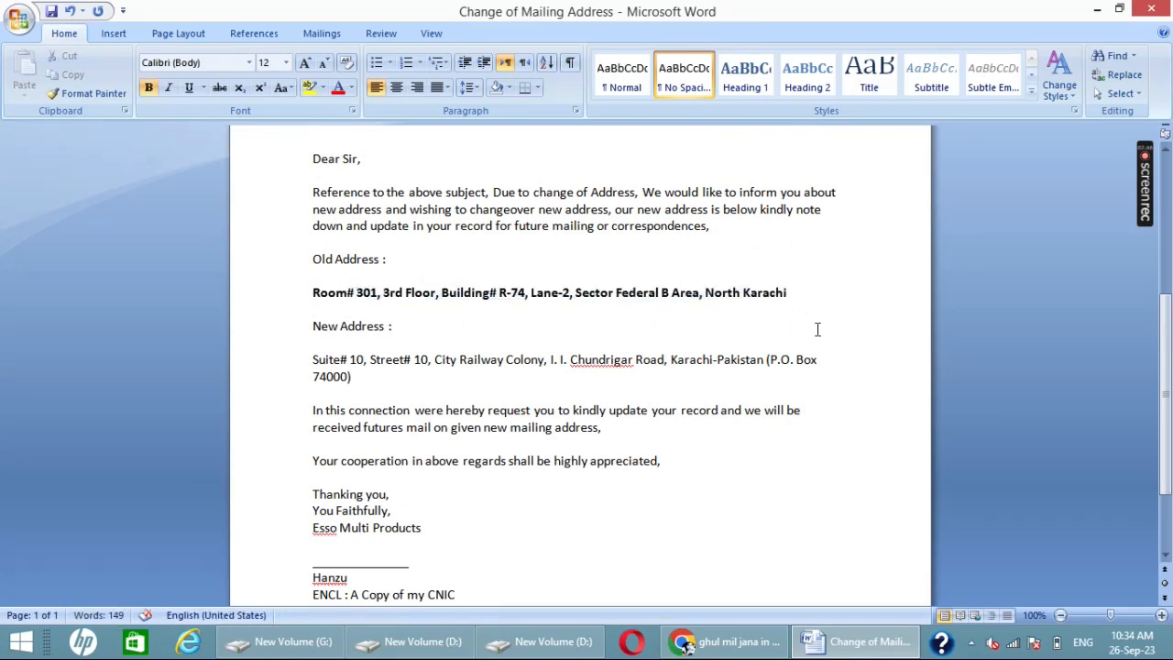
text(.)
double_click(289, 357)
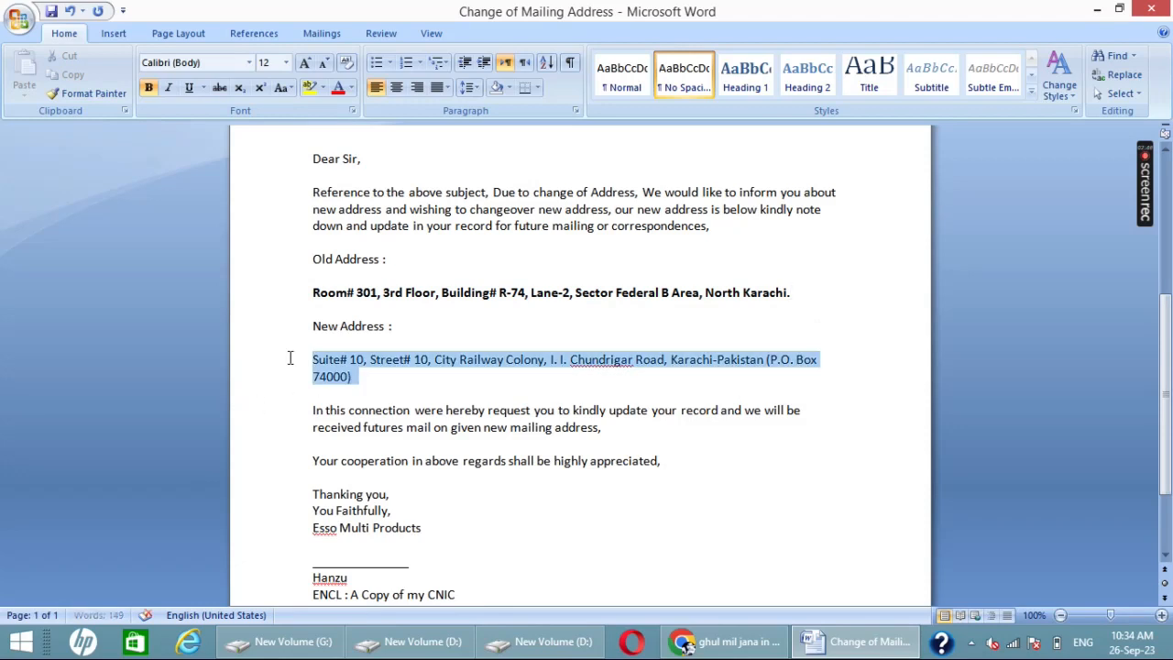
key(ctrl+b)
scroll(519, 428, down, 2)
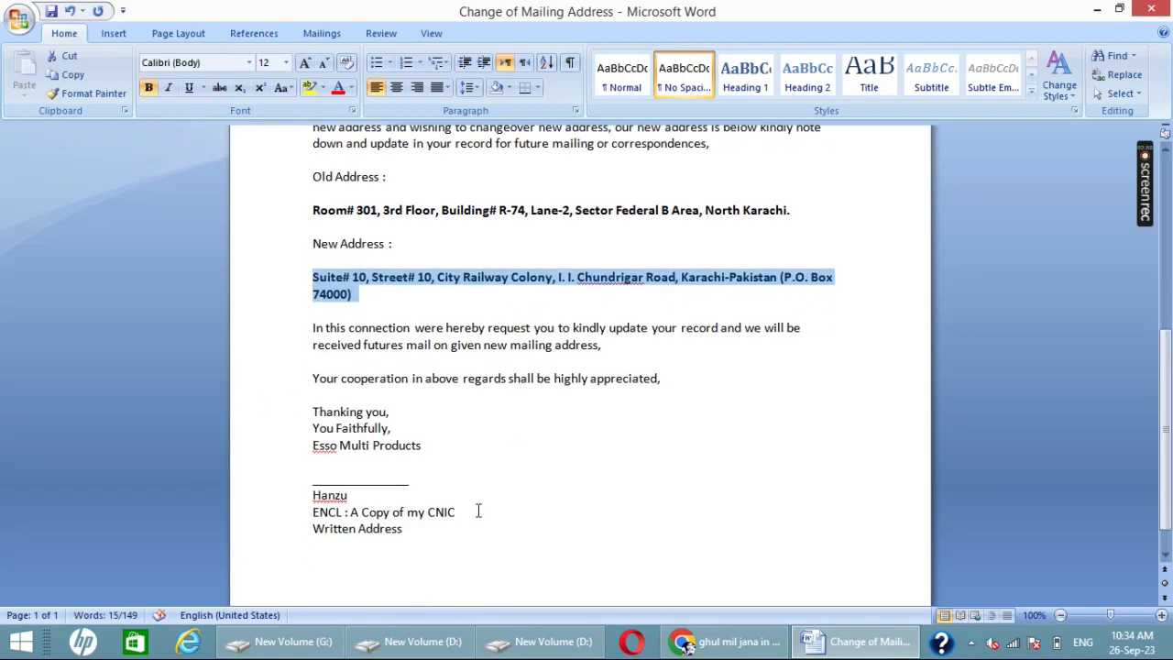
Step: Bold the signatory's name and both enclosure items, leaving the "ENCL :" label in regular weight
click(293, 495)
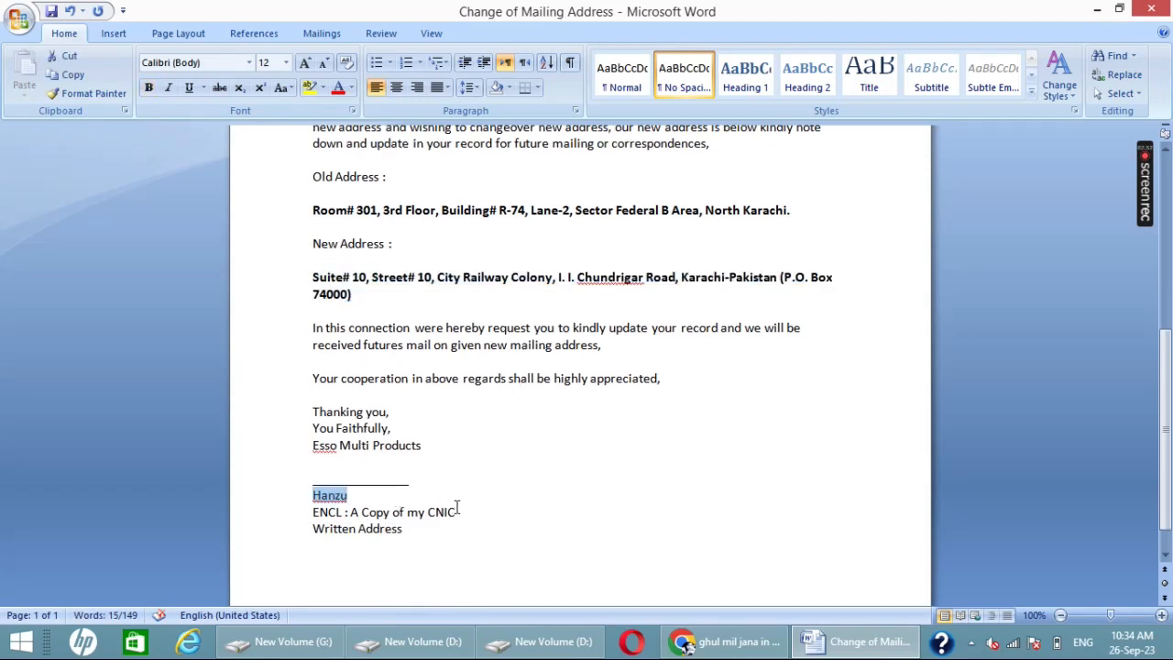
key(ctrl+b)
drag(456, 512, 313, 529)
key(ctrl+b)
key(ctrl+b)
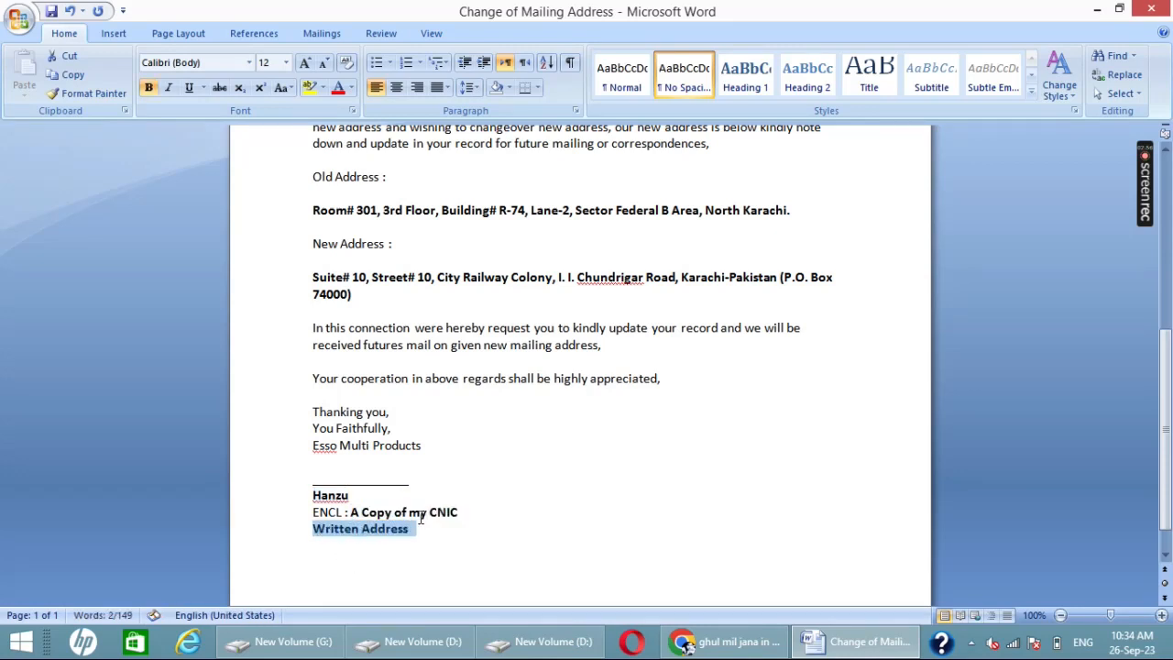
Step: Review the letter's body and the formatting of the old and new address lines
scroll(421, 518, up, 2)
scroll(563, 383, up, 2)
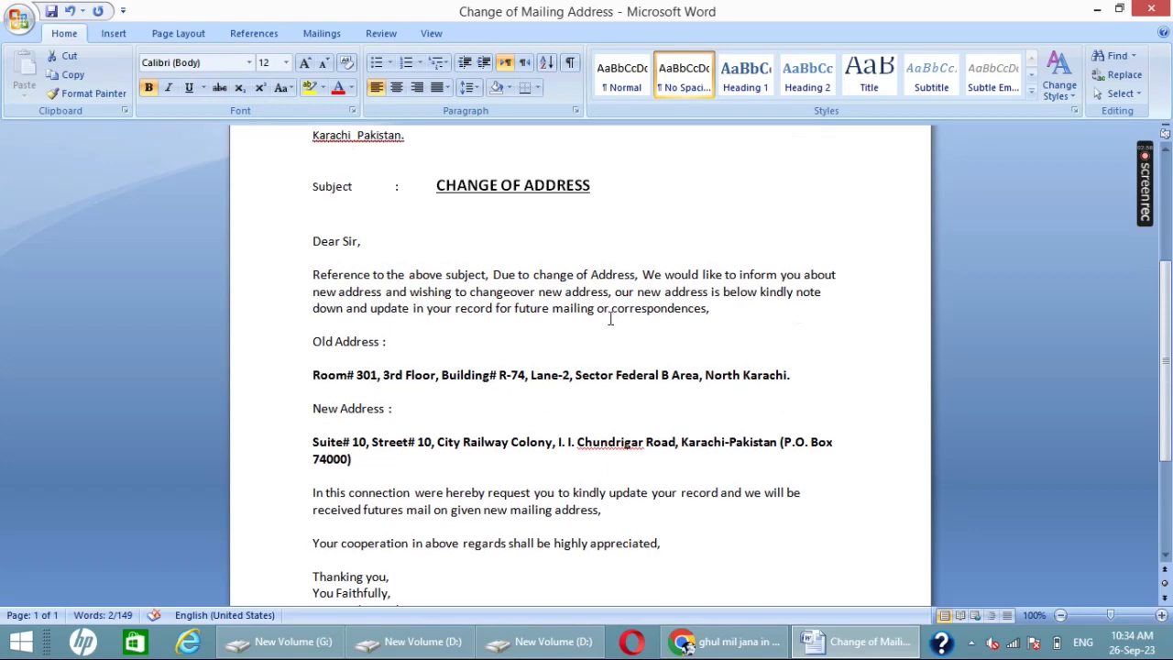
scroll(550, 410, down, 2)
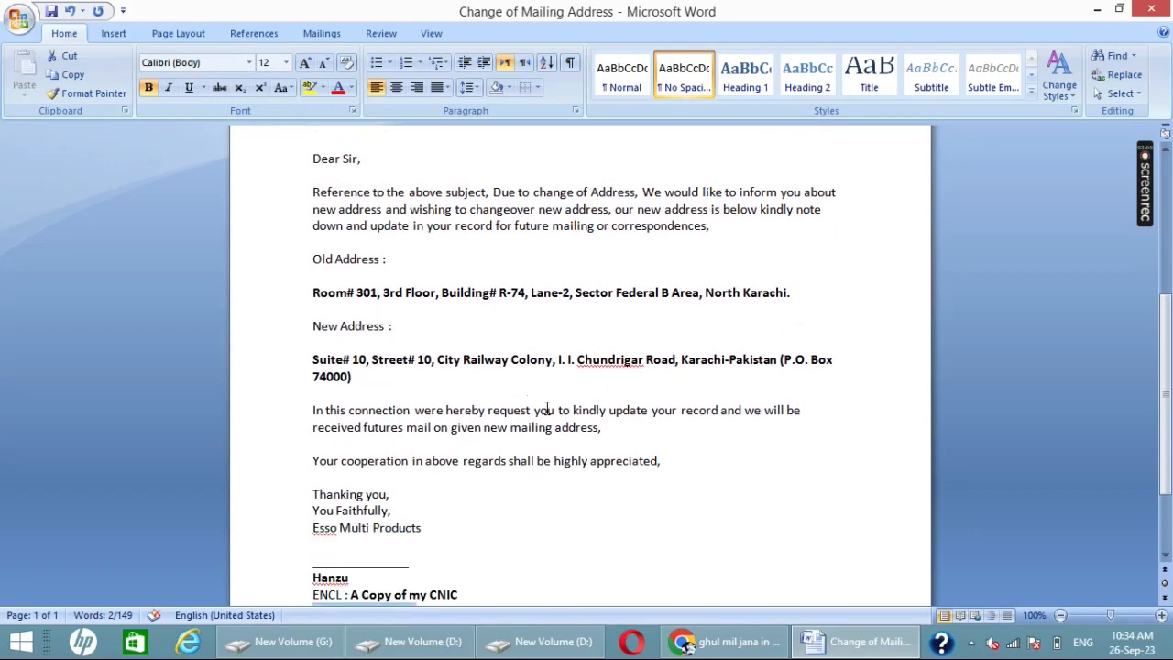
drag(356, 377, 296, 368)
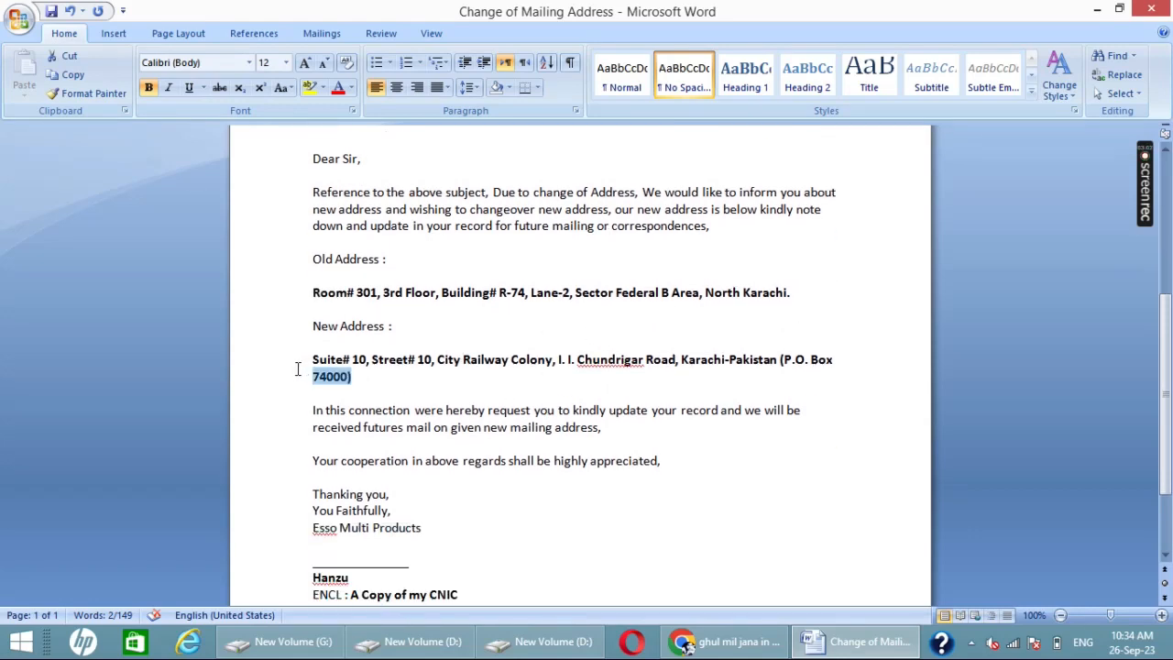
click(696, 328)
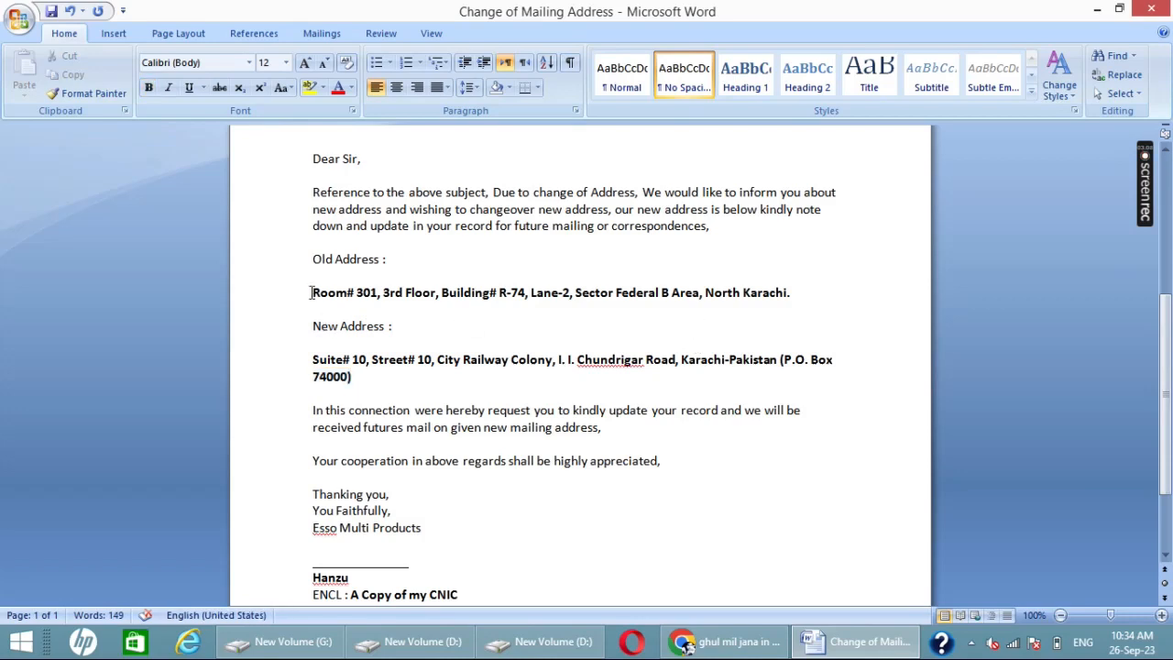
drag(310, 292, 865, 300)
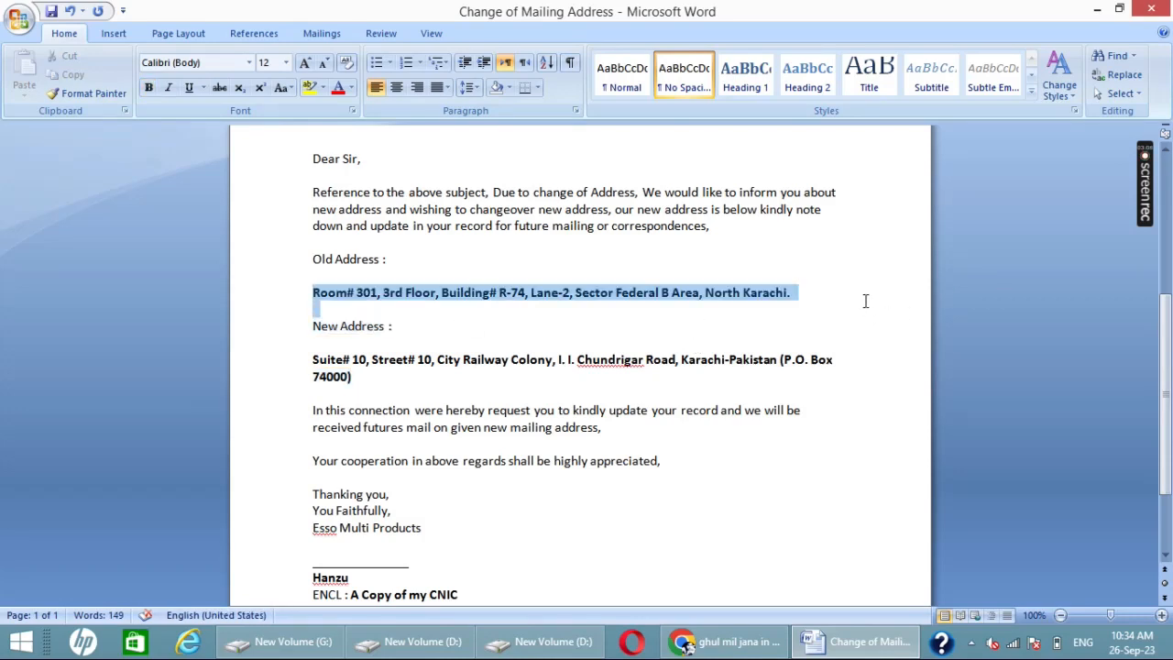
click(829, 312)
Step: Bold "Esso Multi Products" in the closing block and put "For" in regular weight before it
scroll(794, 431, down, 1)
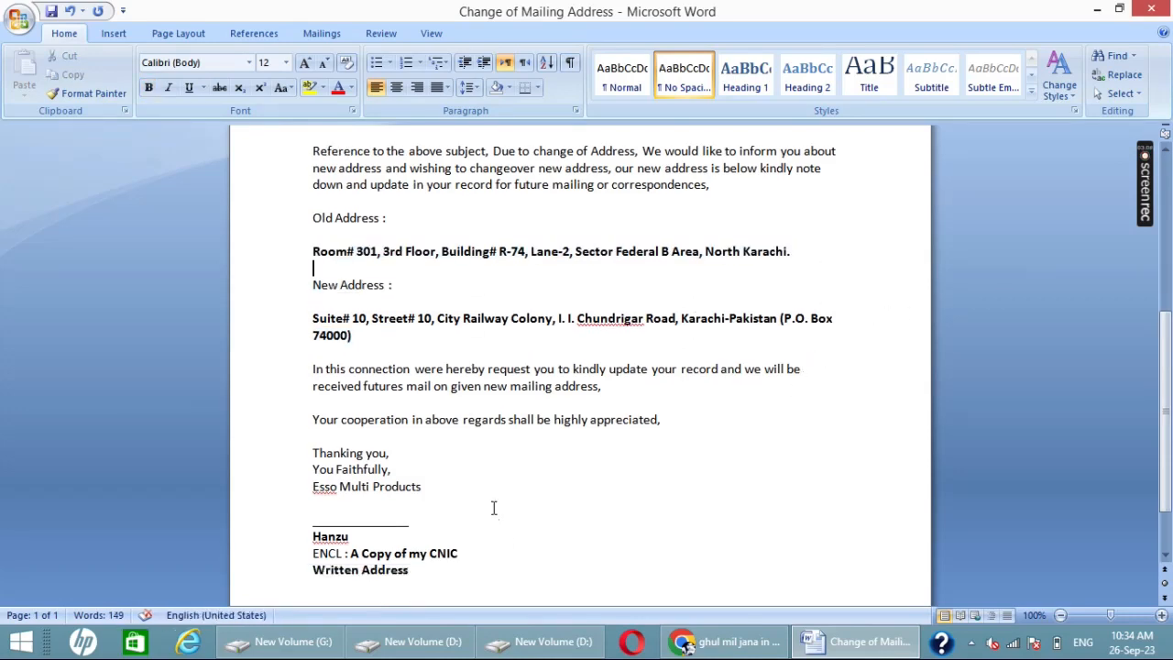
drag(421, 485, 258, 483)
key(ctrl+b)
click(318, 486)
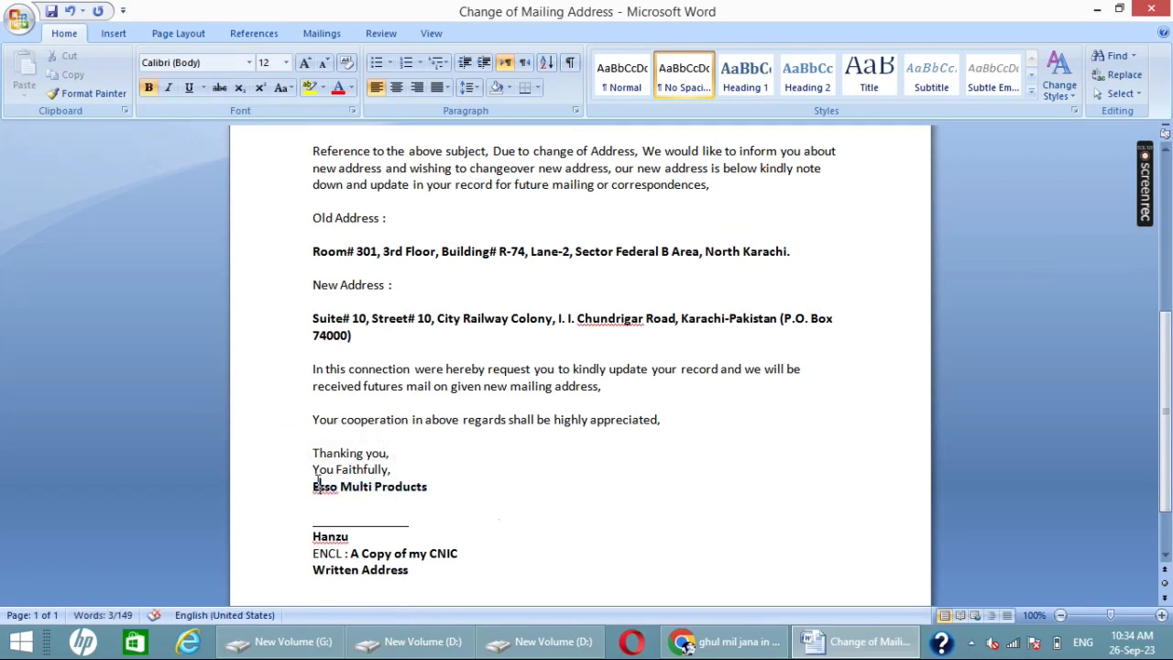
click(309, 485)
text(For)
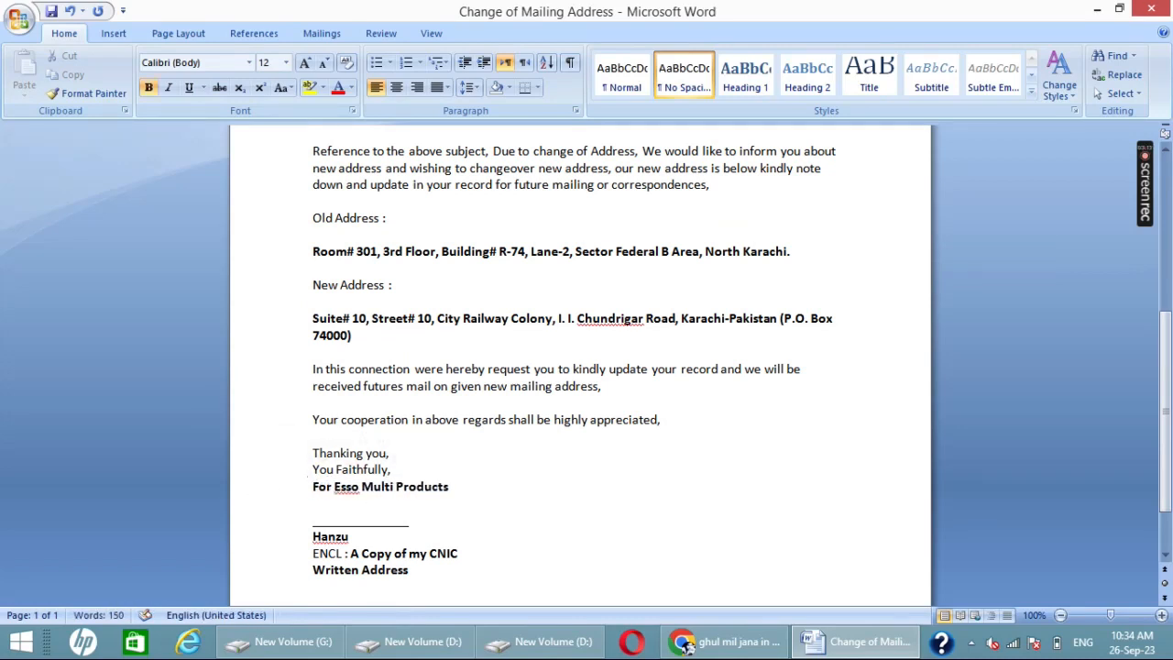
drag(334, 486, 309, 494)
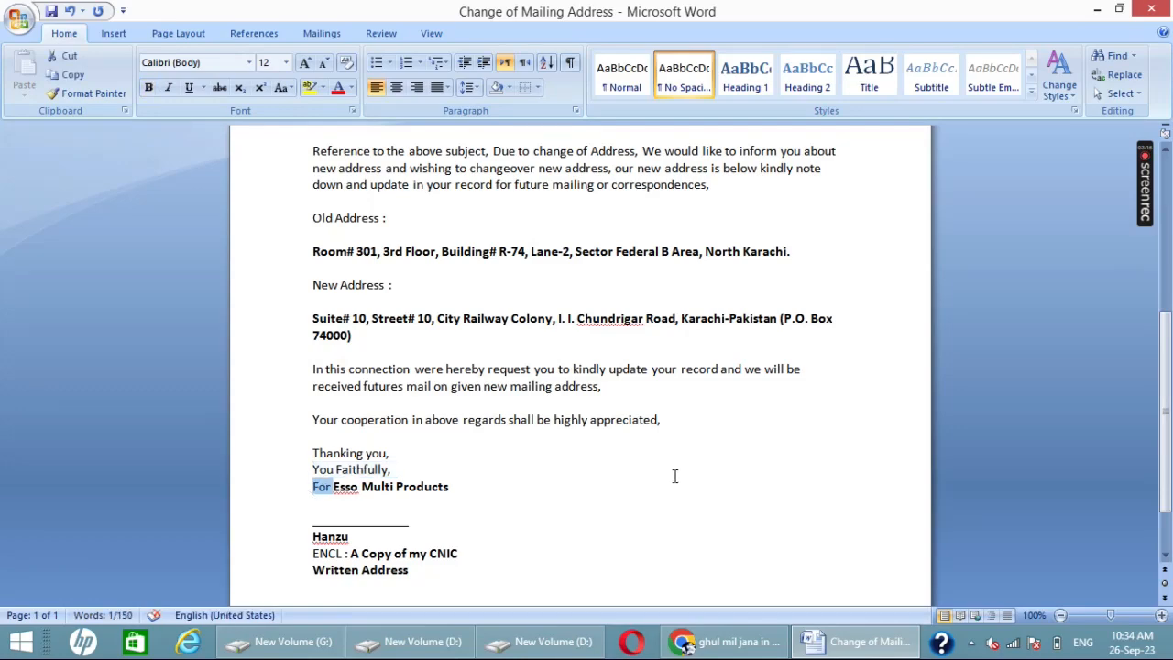
scroll(674, 476, up, 3)
scroll(674, 475, down, 4)
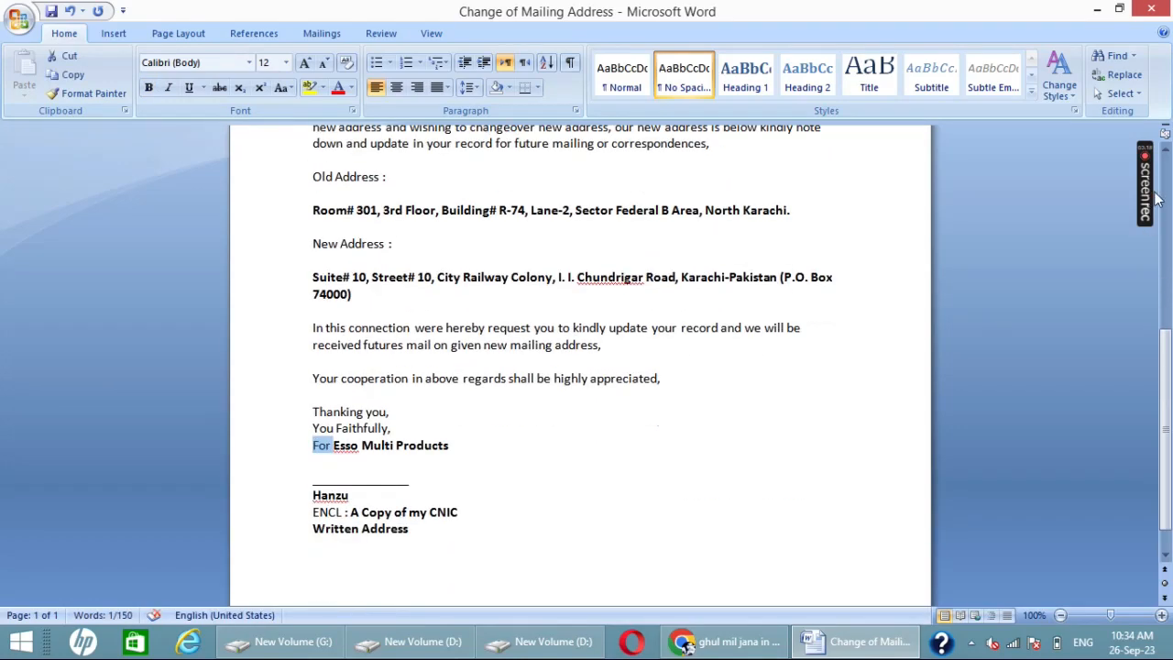
mouse_move(1149, 184)
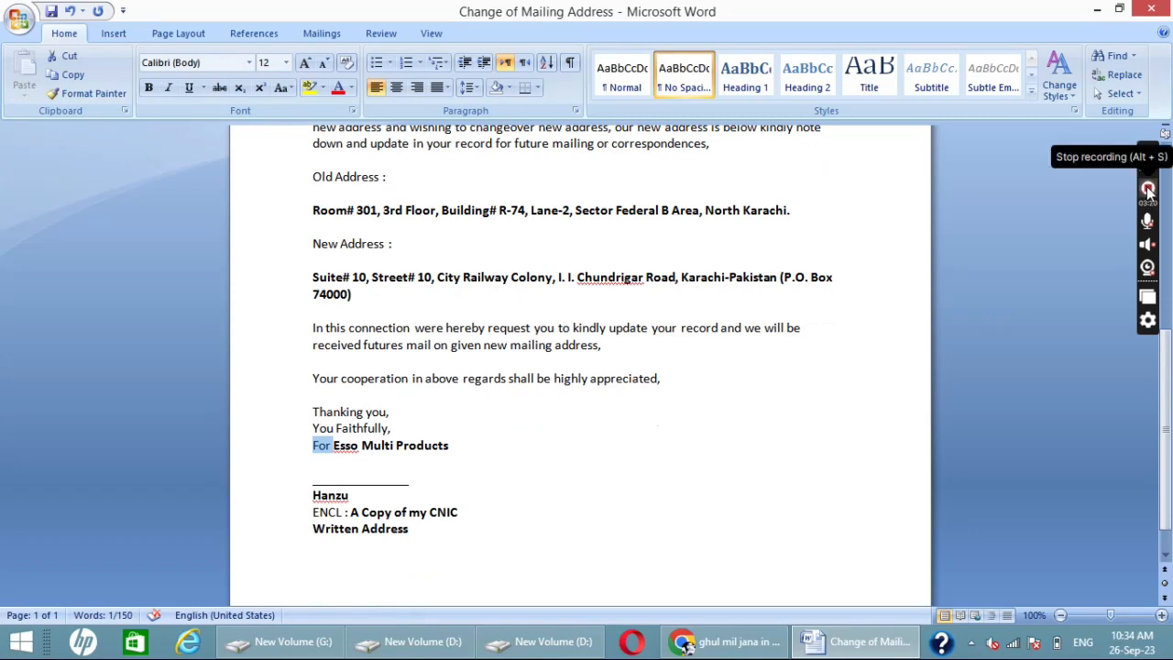
scroll(711, 449, down, 1)
Step: Bold the addressee lines "The Area Manager," and "Esso Company Limited," at the head of the letter
scroll(709, 461, up, 8)
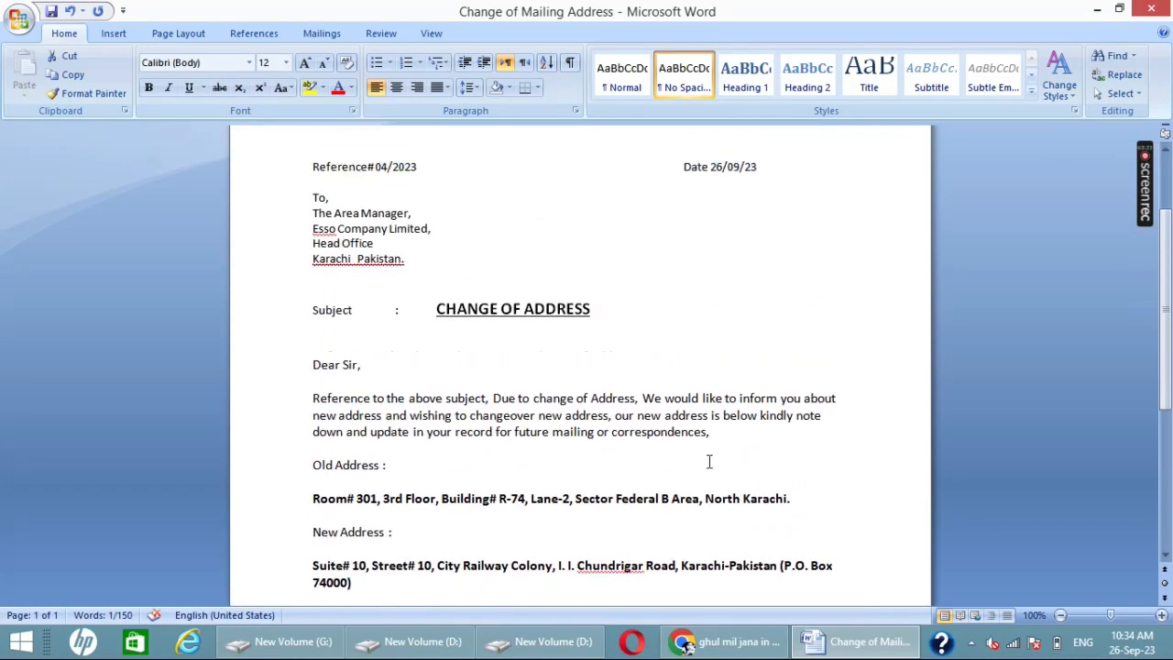
drag(444, 226, 278, 228)
key(ctrl+b)
click(432, 246)
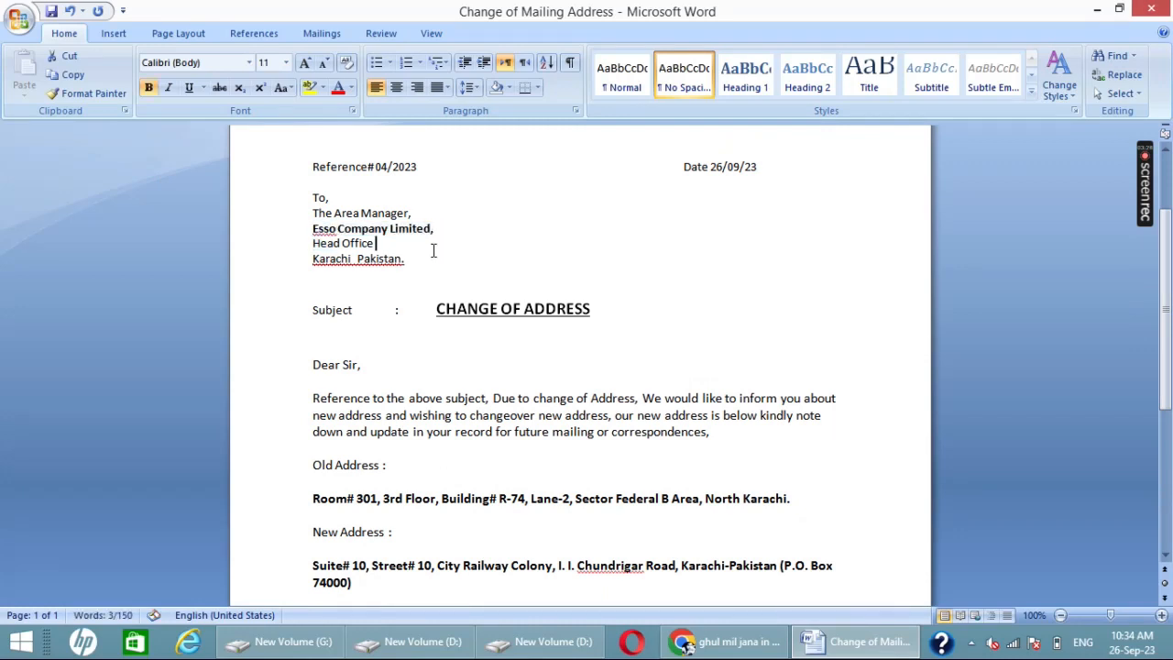
drag(423, 214, 305, 216)
click(476, 276)
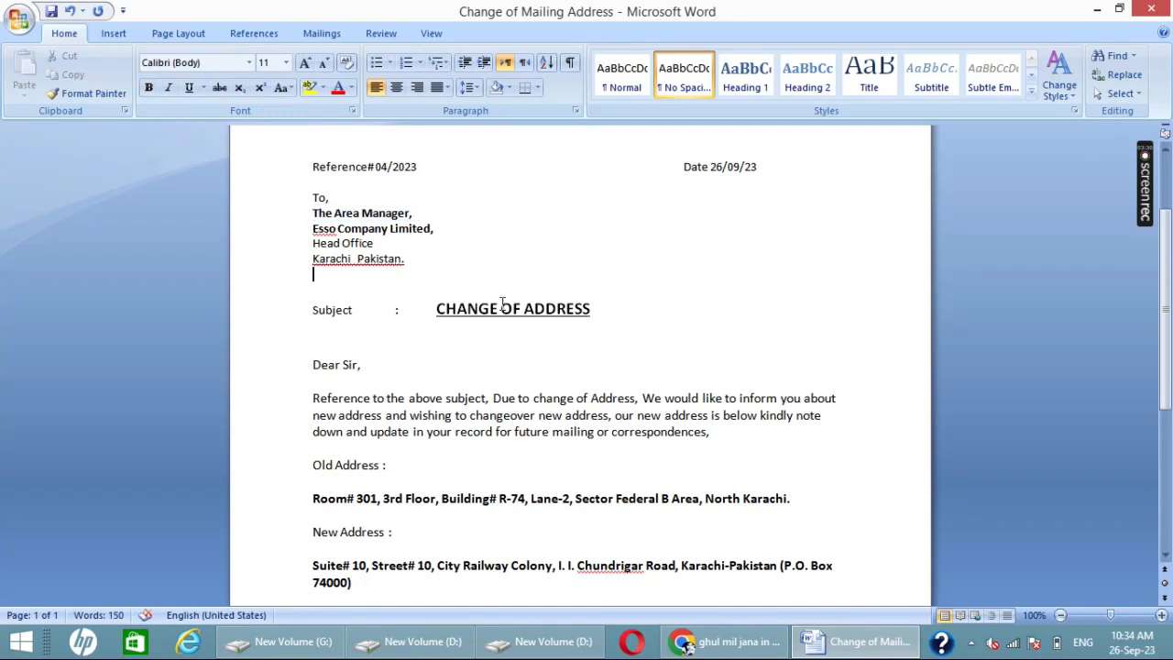
scroll(490, 364, down, 2)
scroll(490, 364, down, 2)
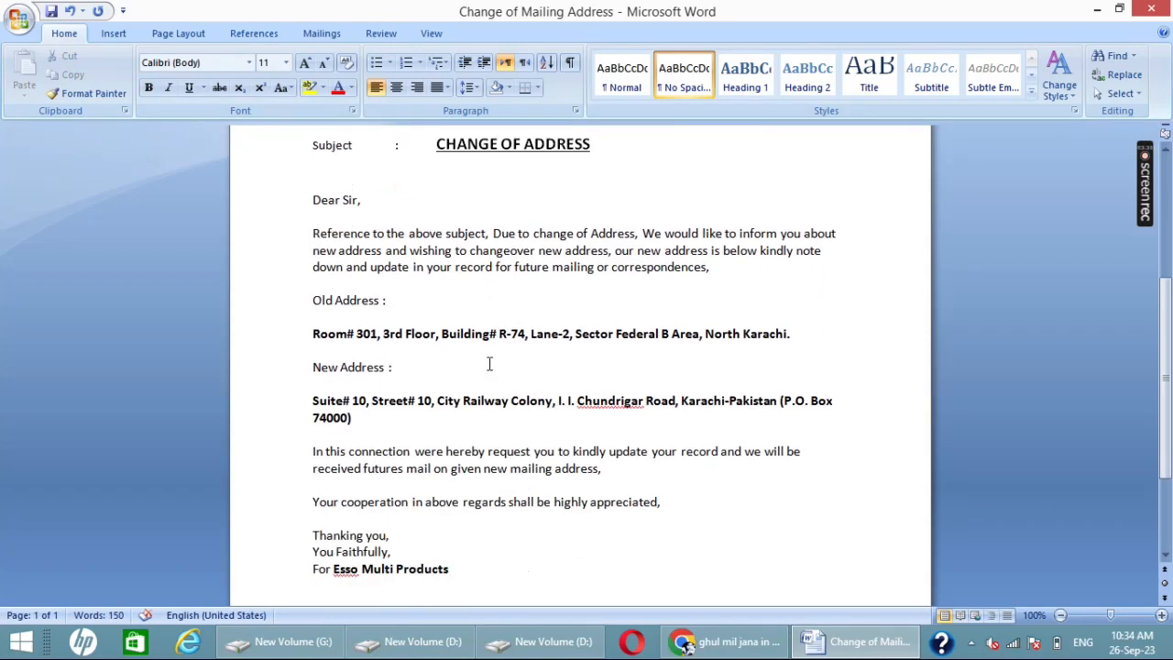
scroll(489, 364, down, 2)
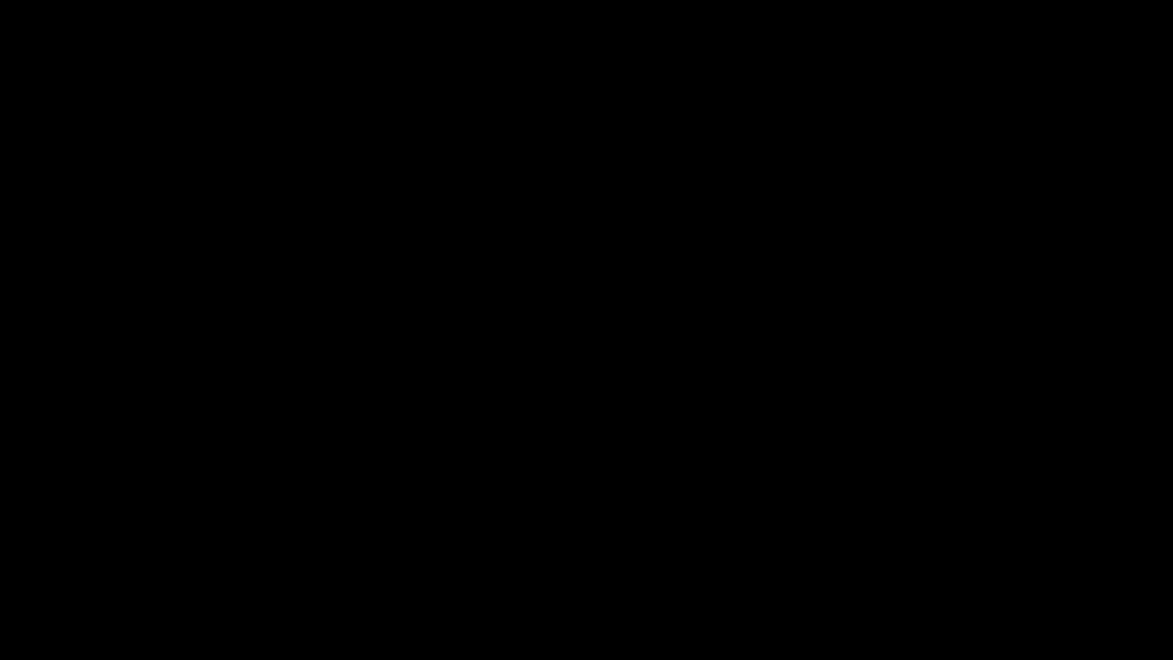